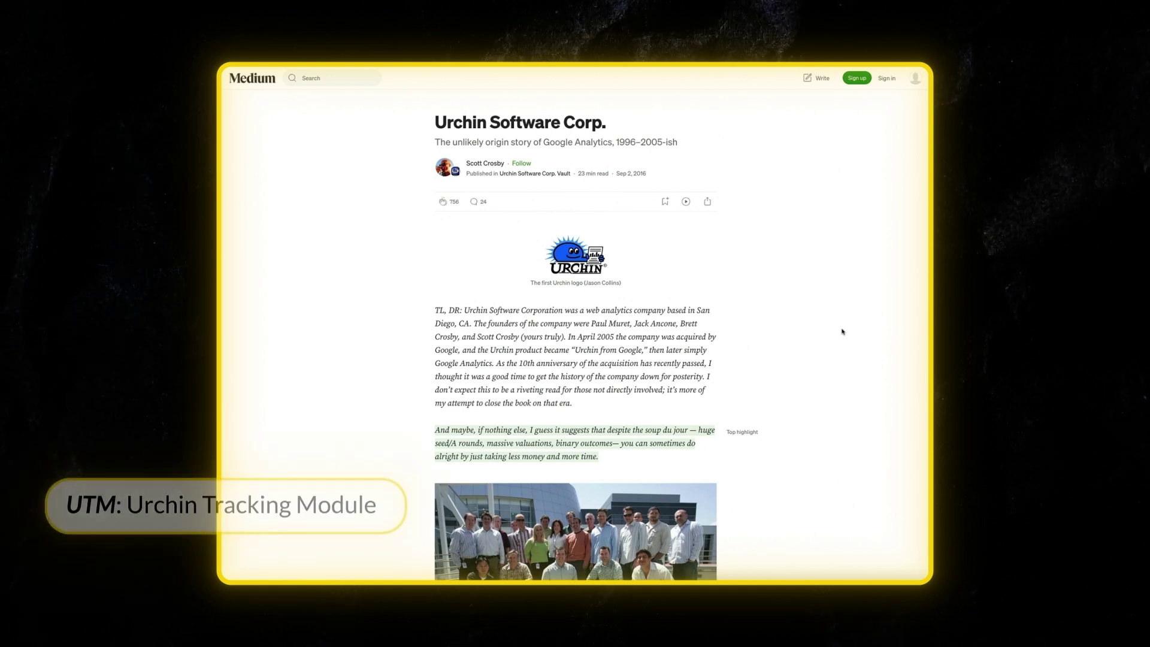
{"action": "scroll", "coordinate": [843, 332], "scroll_direction": "down", "scroll_amount": 1}
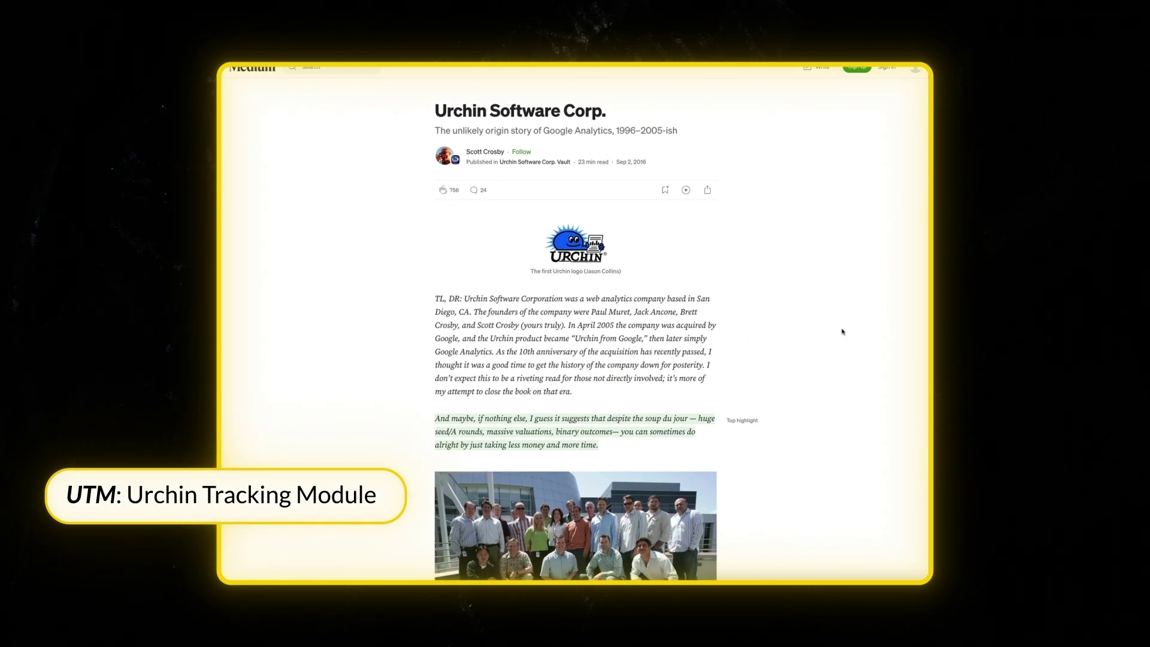
{"action": "scroll", "coordinate": [843, 331], "scroll_direction": "up", "scroll_amount": 1}
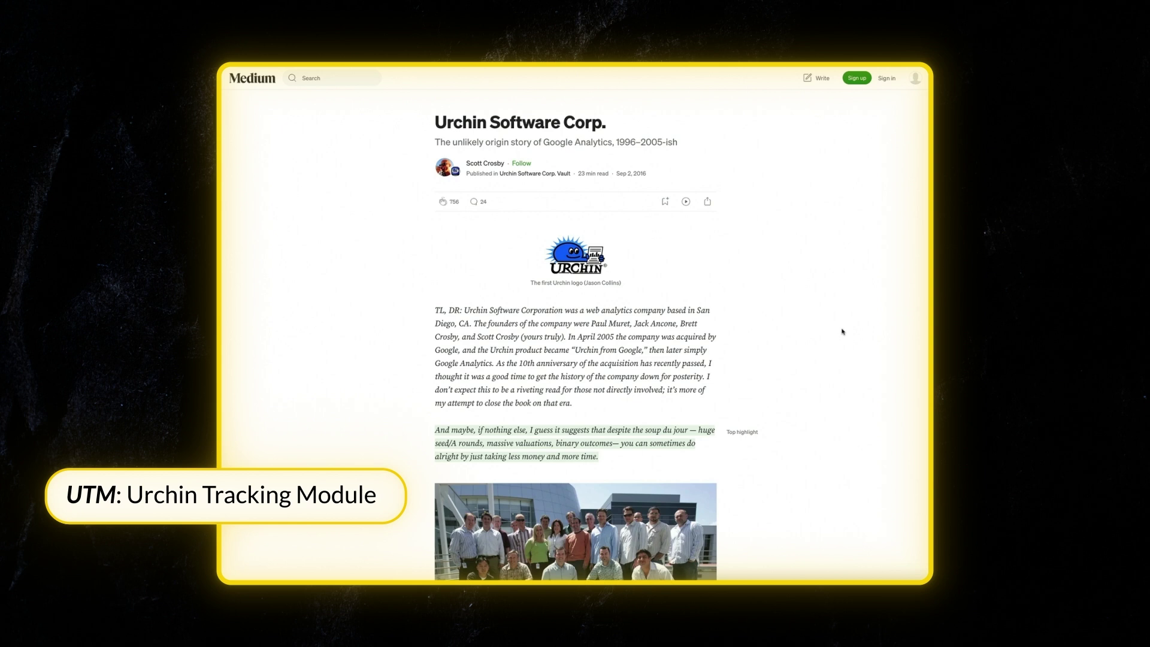
{"action": "scroll", "coordinate": [842, 332], "scroll_direction": "down", "scroll_amount": 1}
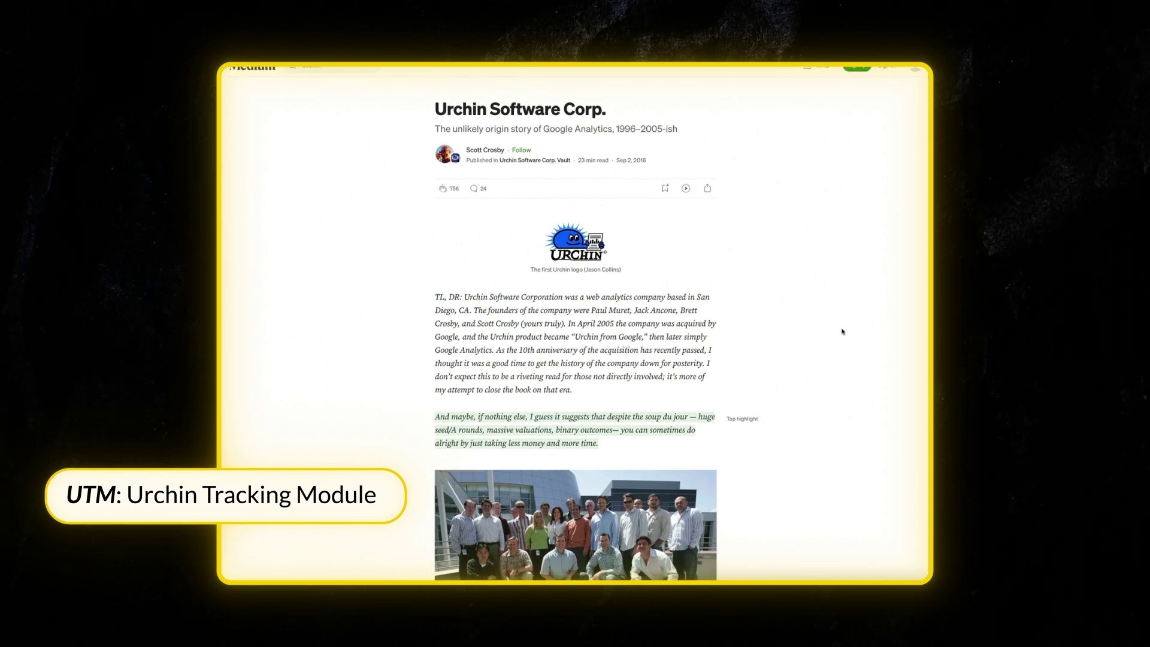
{"action": "scroll", "coordinate": [842, 332], "scroll_direction": "down", "scroll_amount": 3}
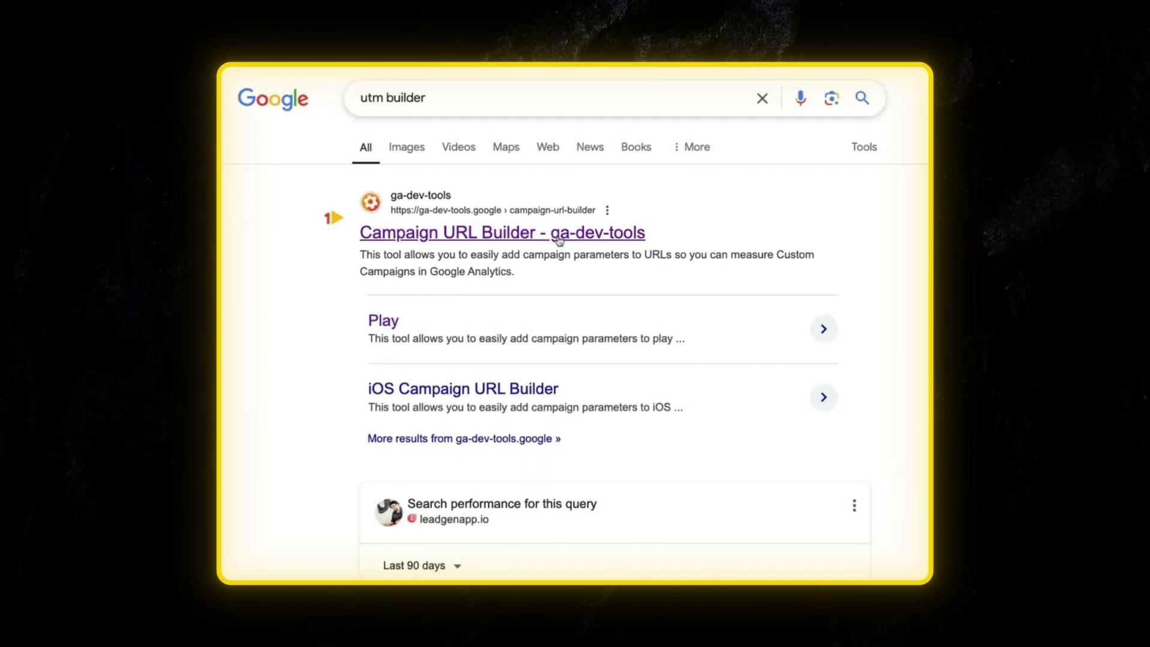
Step: Open the Campaign URL Builder from the search results and go through its website URL, campaign source and campaign medium fields
{"action": "left_click", "coordinate": [463, 187]}
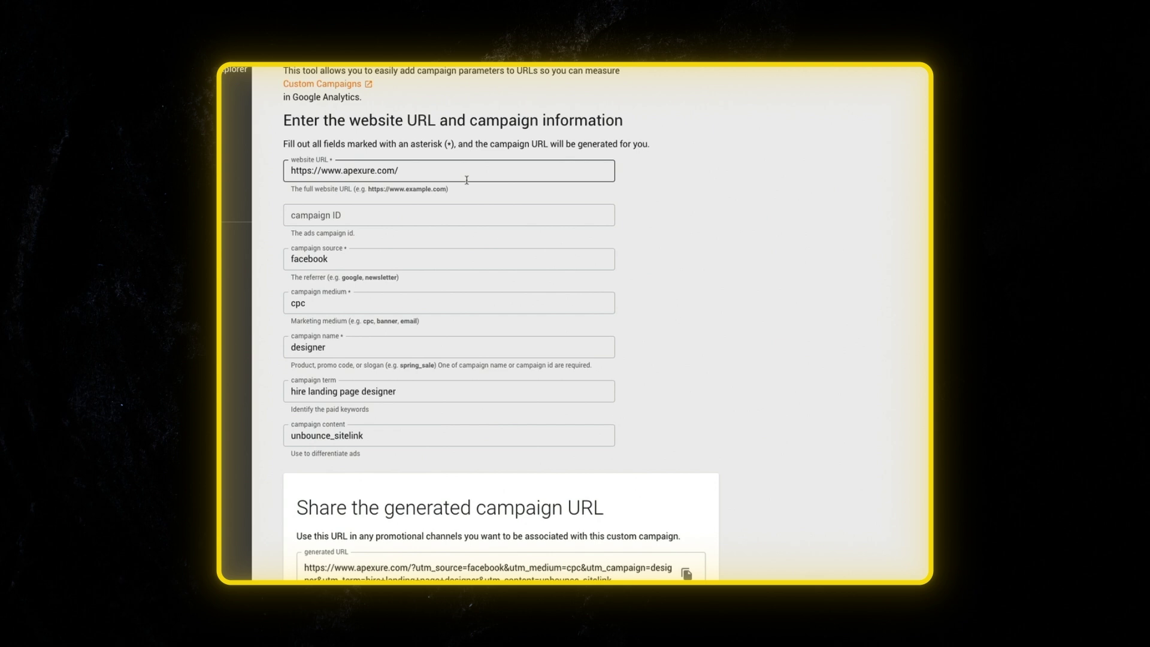
{"action": "left_click", "coordinate": [489, 252]}
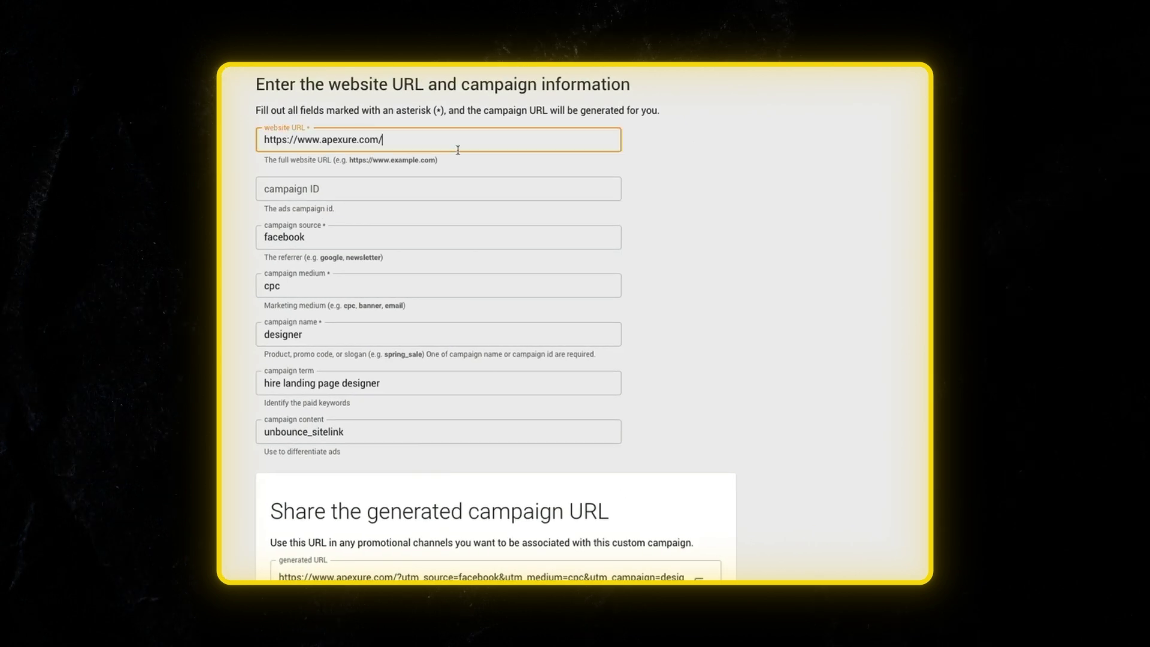
{"action": "left_click", "coordinate": [355, 241]}
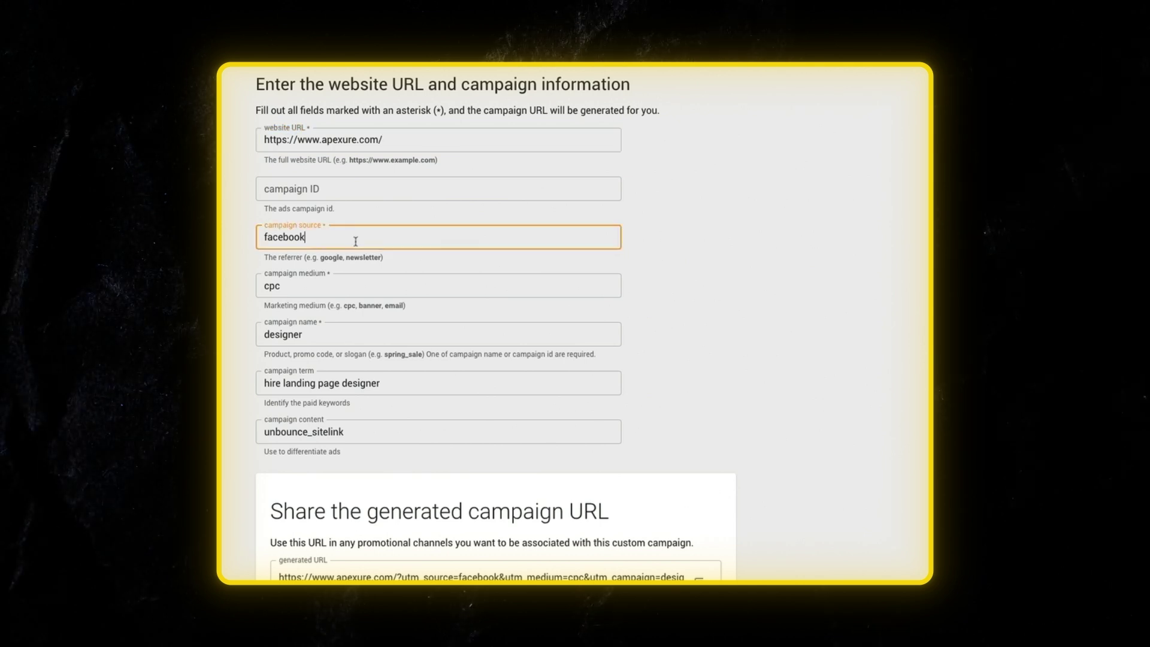
{"action": "left_click", "coordinate": [502, 295]}
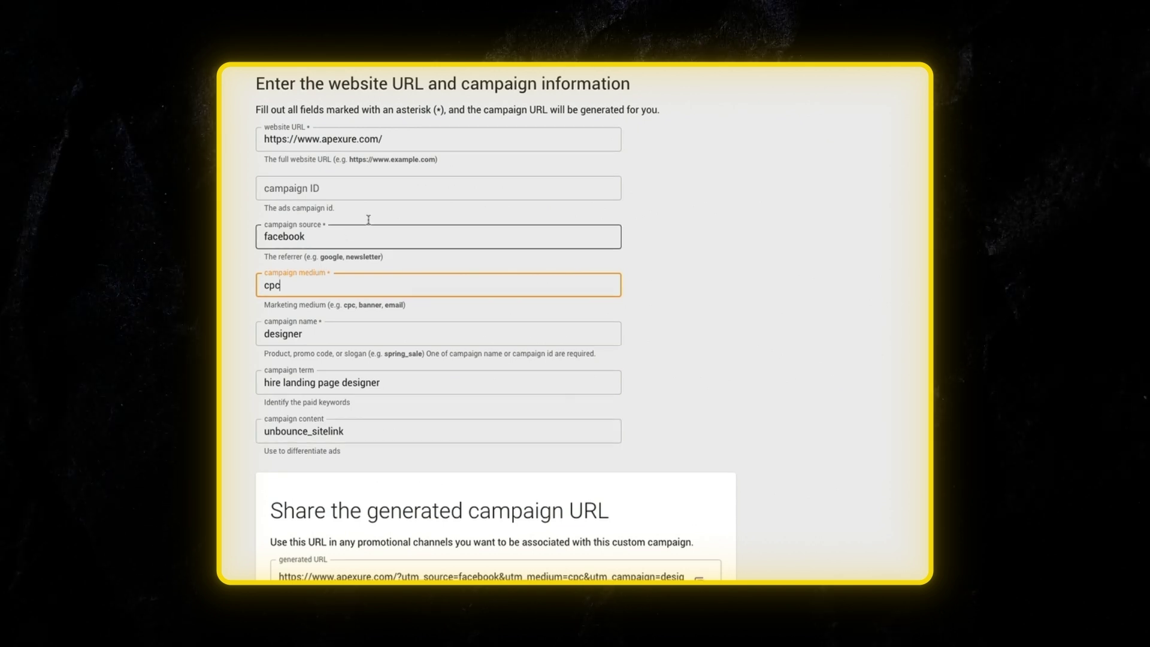
Step: Select the generated campaign URL and try to shorten the link through Bitly
{"action": "scroll", "coordinate": [415, 423], "scroll_direction": "down", "scroll_amount": 2}
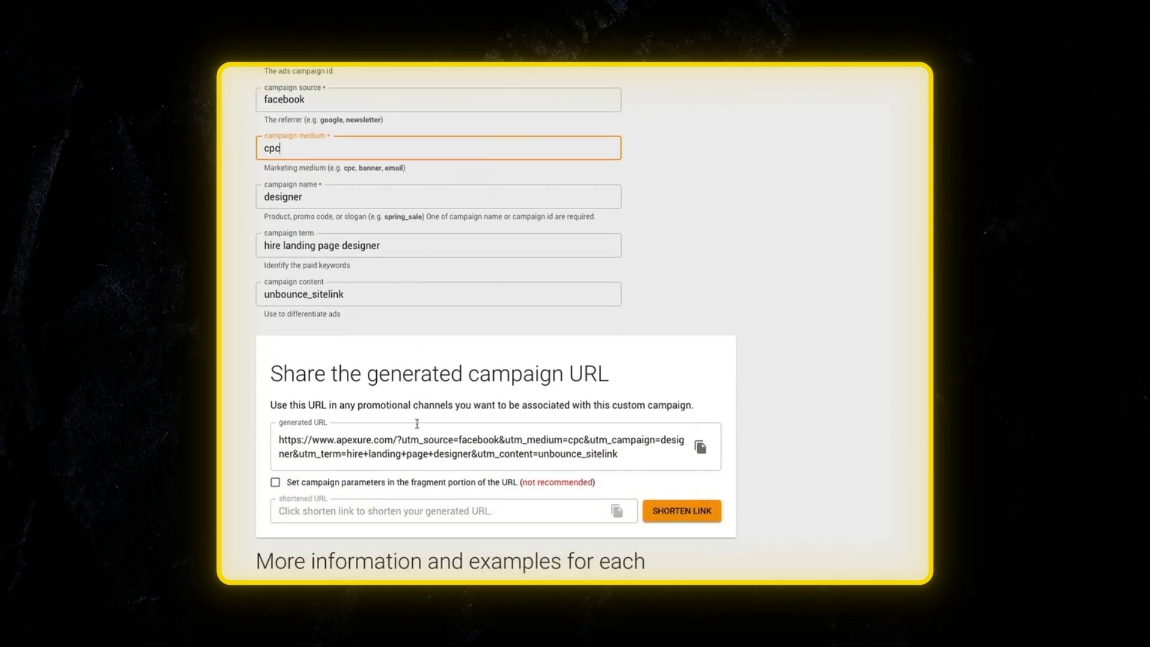
{"action": "left_click", "coordinate": [304, 444]}
{"action": "triple_click", "coordinate": [457, 452]}
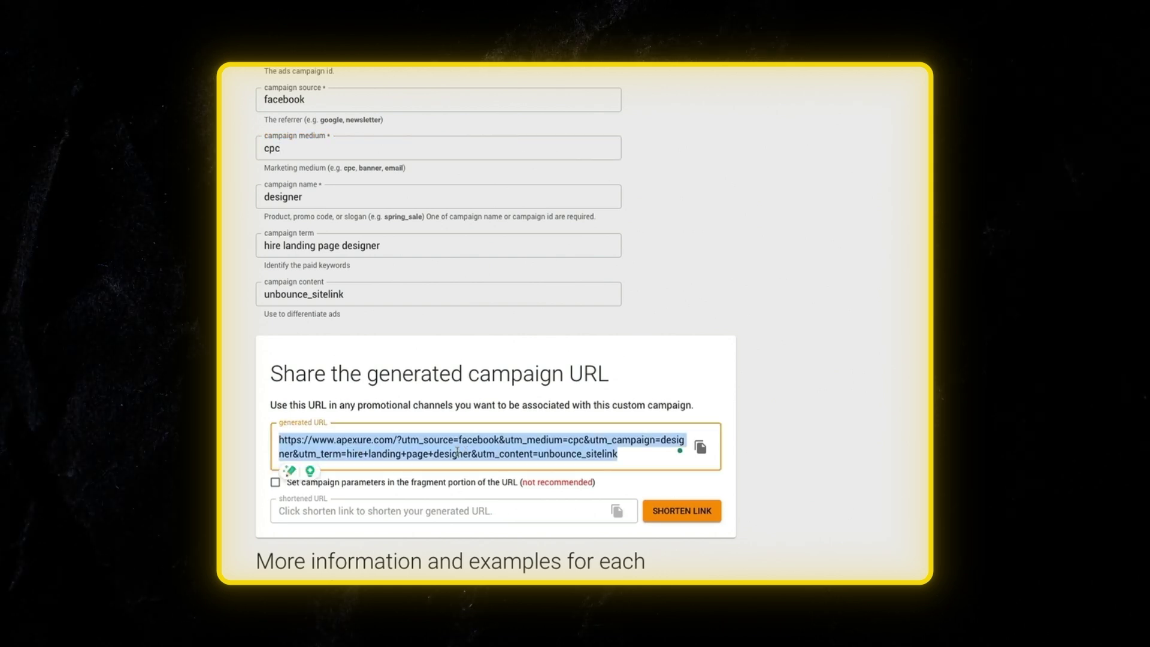
{"action": "left_click", "coordinate": [682, 510]}
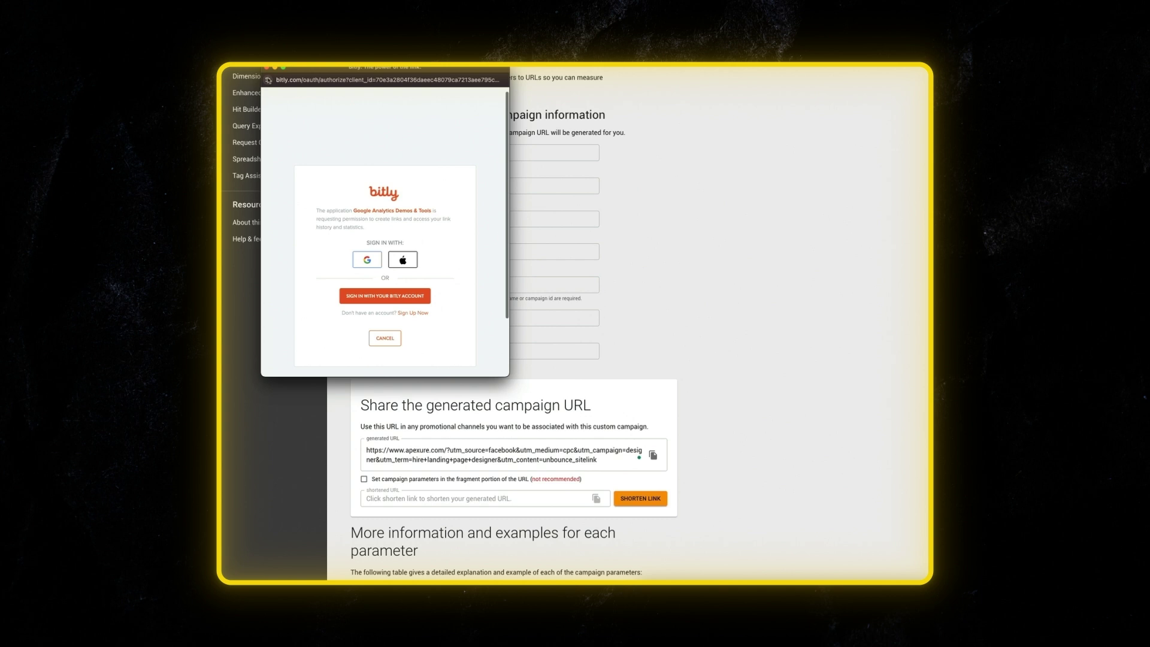
{"action": "left_click", "coordinate": [268, 68]}
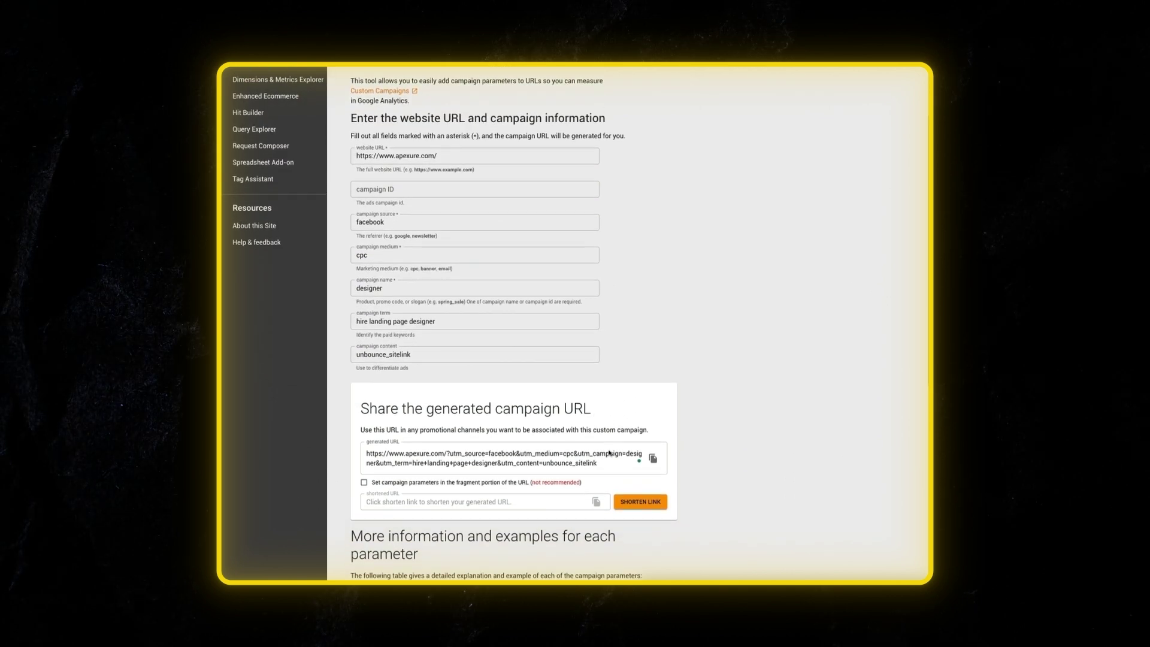
Step: Copy the generated campaign URL and load it in a new browser tab
{"action": "left_click", "coordinate": [653, 458]}
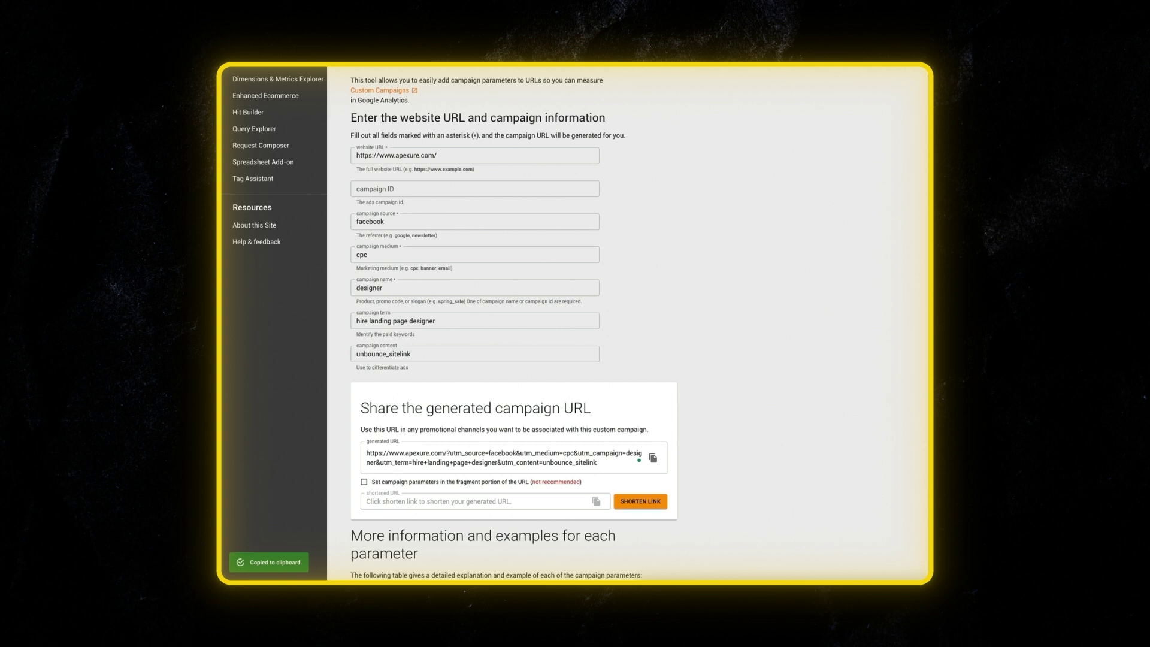
{"action": "key", "text": "super+t"}
{"action": "key", "text": "super+v"}
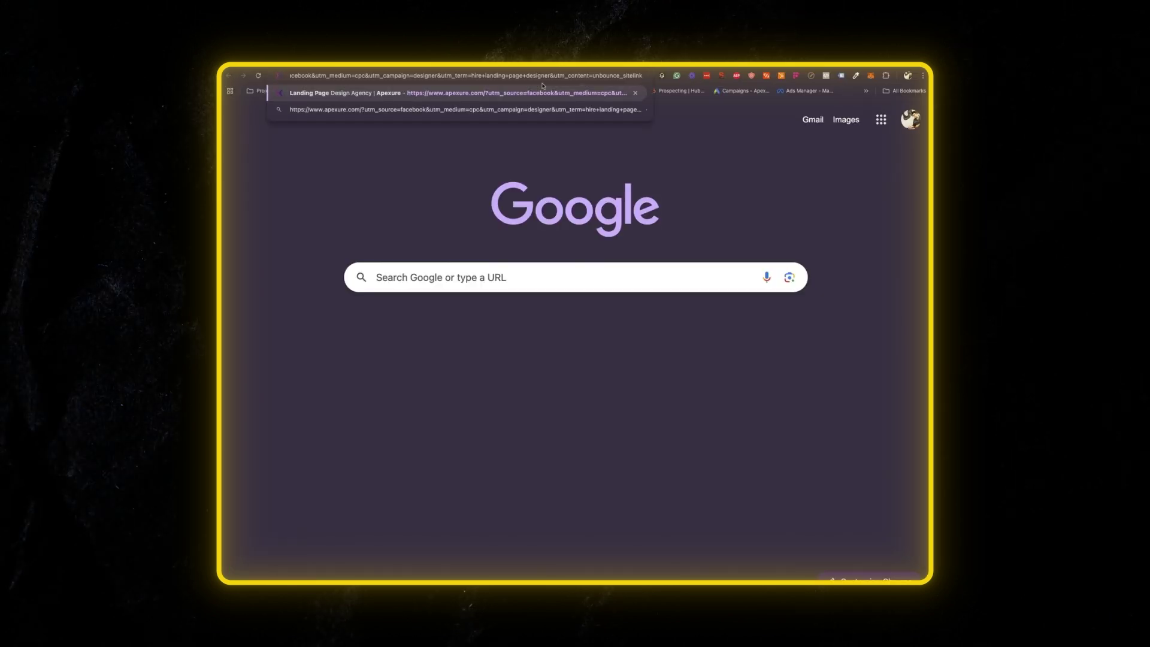
{"action": "key", "text": "Return"}
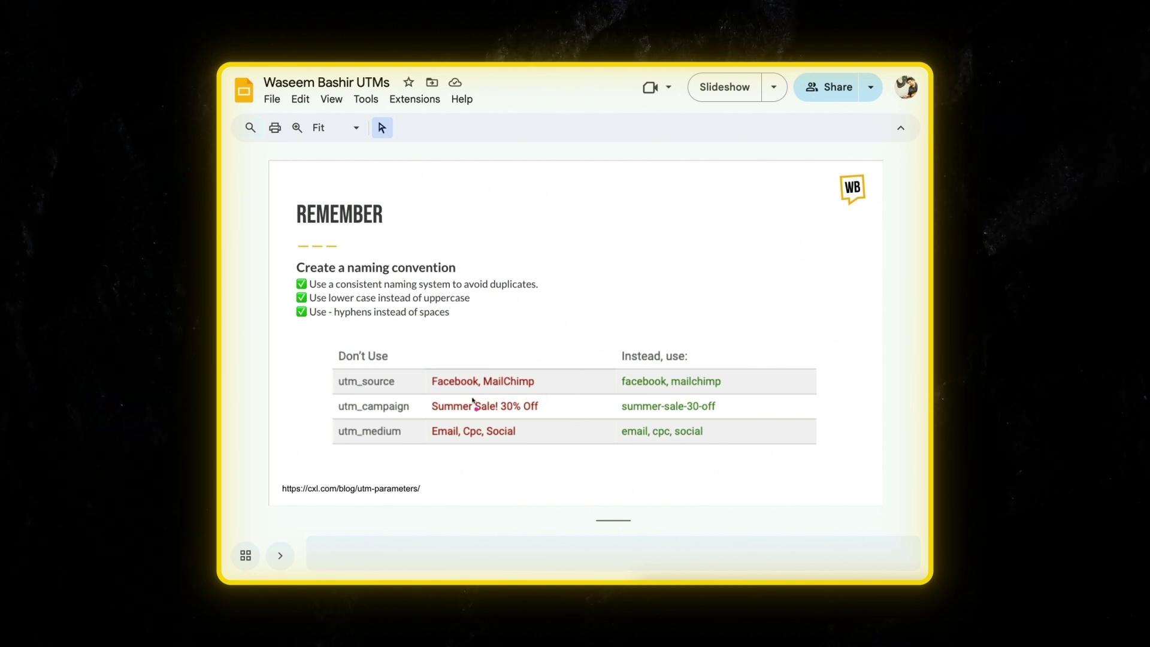
Step: On the naming convention slide in Google Slides, underline the utm_source examples and the rule about hyphens instead of spaces
{"action": "left_click_drag", "start_coordinate": [431, 388], "coordinate": [723, 390]}
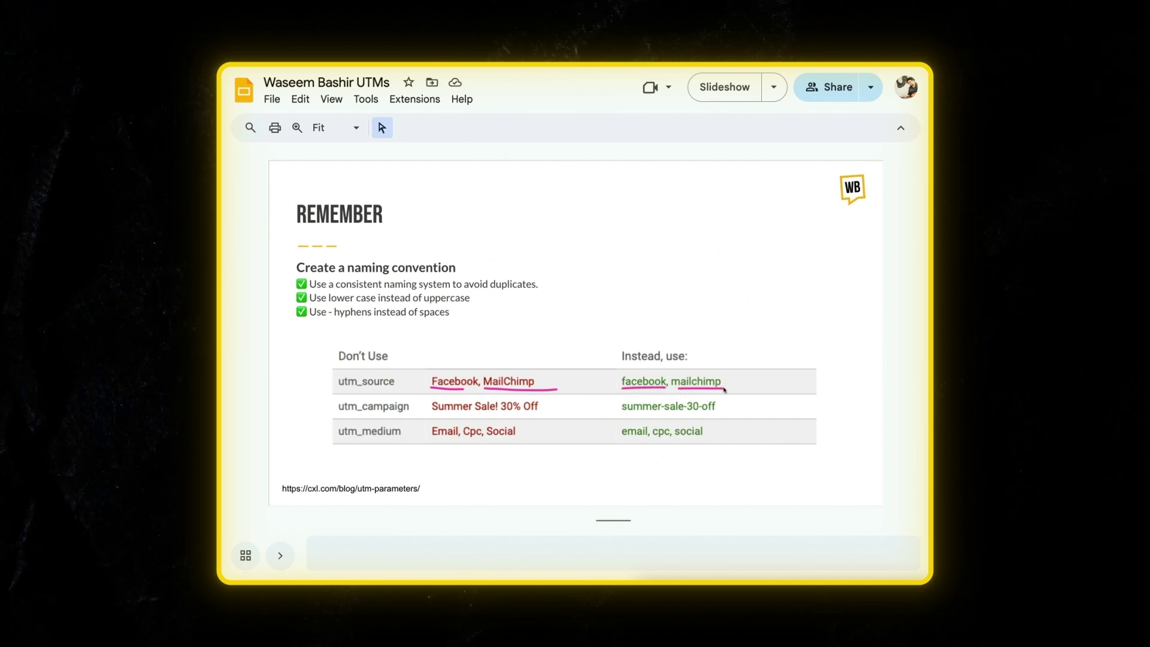
{"action": "left_click", "coordinate": [358, 343]}
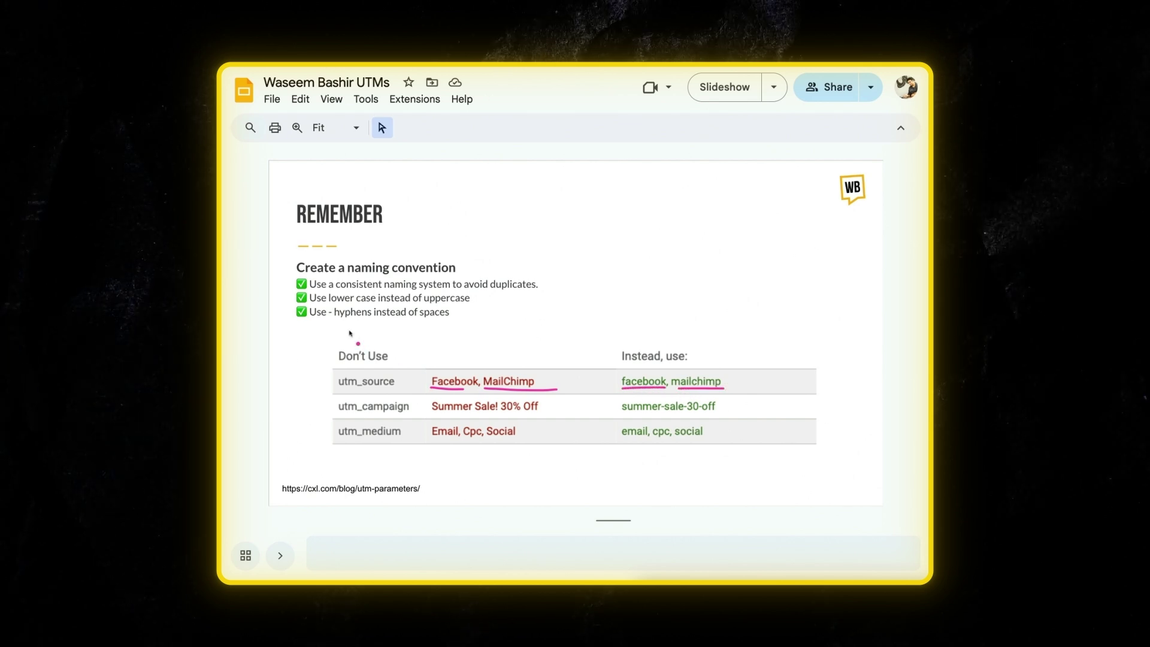
{"action": "left_click_drag", "start_coordinate": [317, 318], "coordinate": [461, 320]}
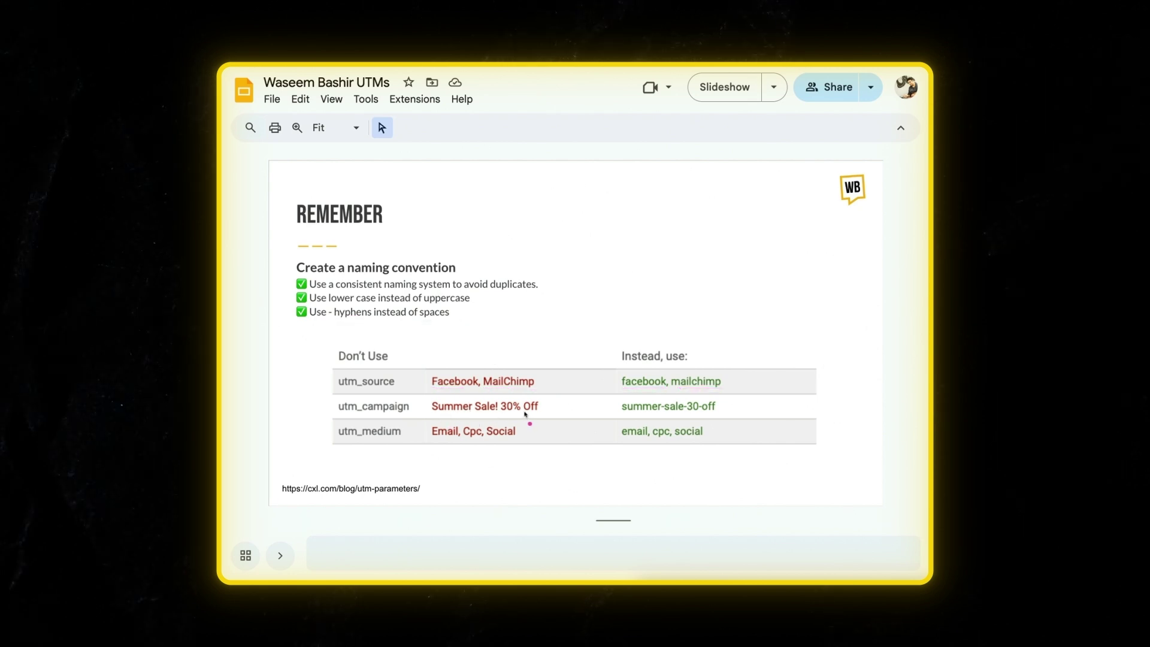
Step: Underline the utm_campaign examples "Summer Sale! 30% Off" and "summer-sale-30-off" in the slide's table
{"action": "left_click_drag", "start_coordinate": [499, 412], "coordinate": [551, 415]}
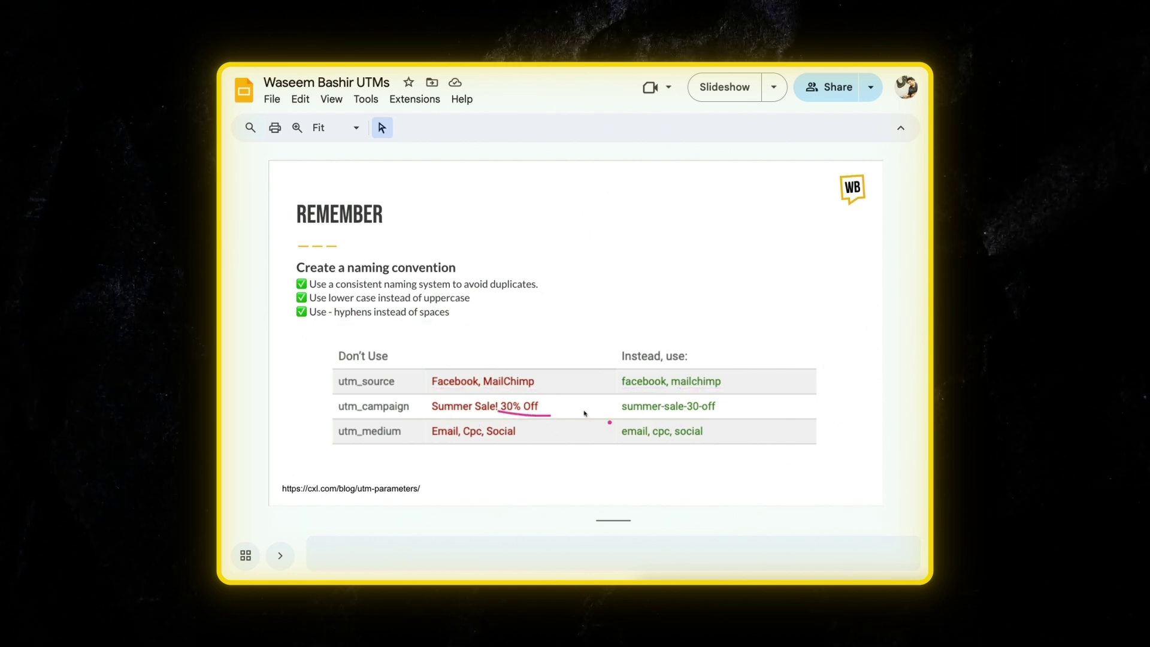
{"action": "left_click_drag", "start_coordinate": [442, 413], "coordinate": [507, 413]}
{"action": "left_click_drag", "start_coordinate": [638, 413], "coordinate": [675, 416]}
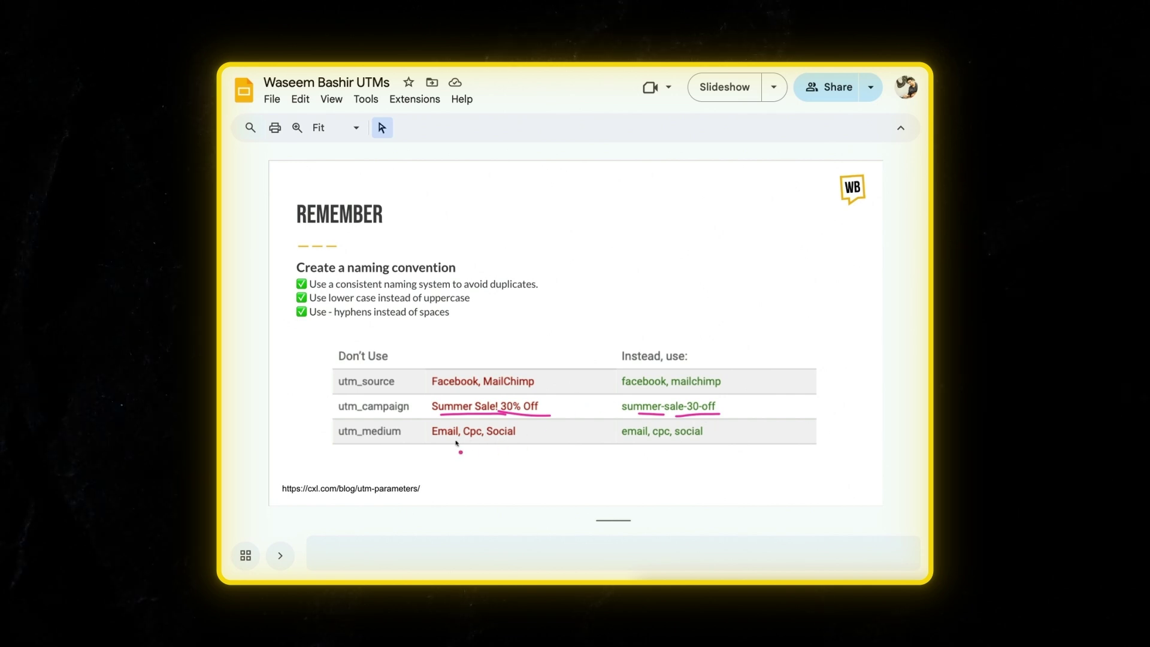
Step: Underline utm_medium, circle the capital E of Email, mark the lowercase email example, and clear the annotations
{"action": "left_click_drag", "start_coordinate": [347, 438], "coordinate": [435, 440]}
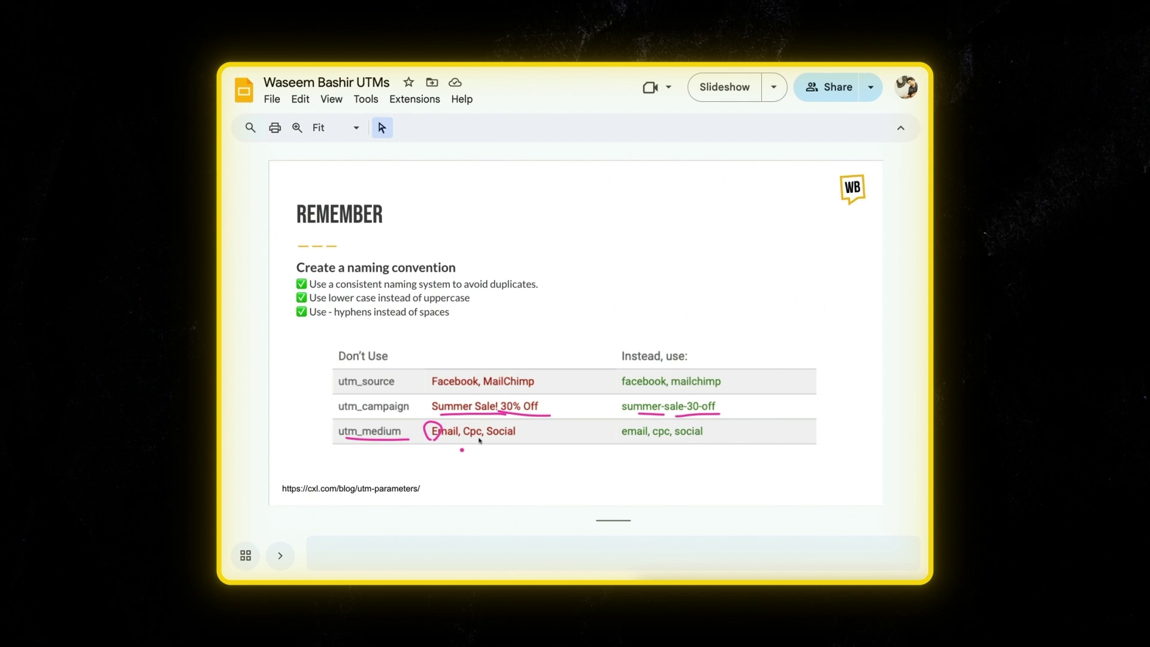
{"action": "left_click_drag", "start_coordinate": [620, 439], "coordinate": [662, 440]}
{"action": "key", "text": "Escape"}
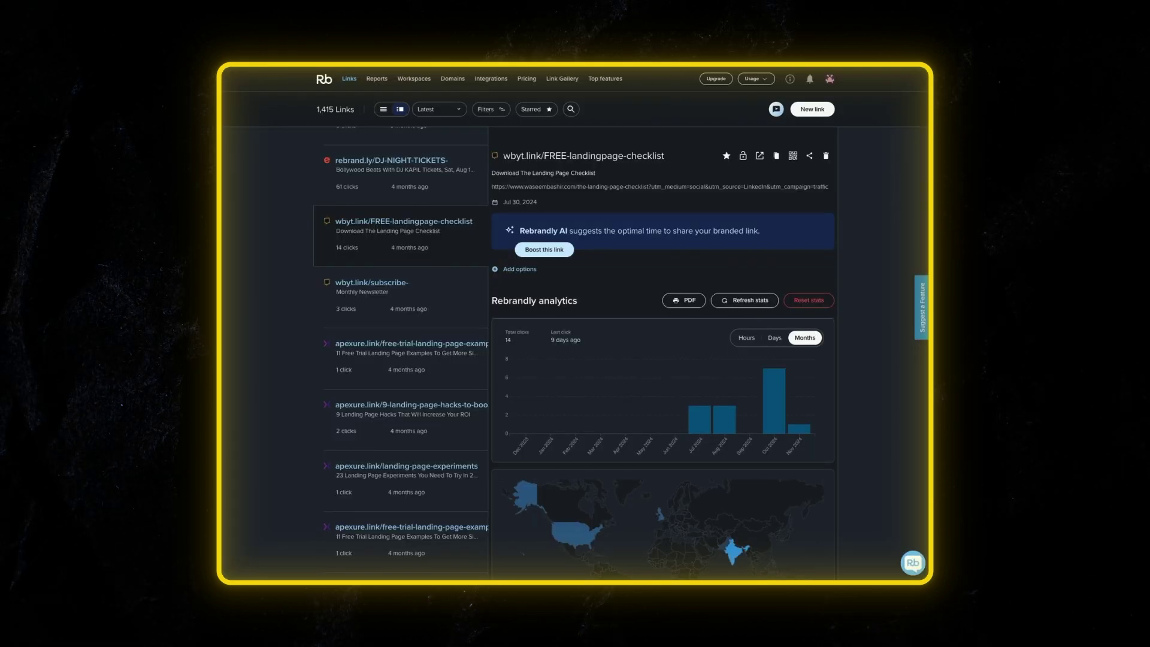
Step: Show the full links list in Rebrandly and look at the form for creating a new branded link
{"action": "left_click", "coordinate": [327, 84]}
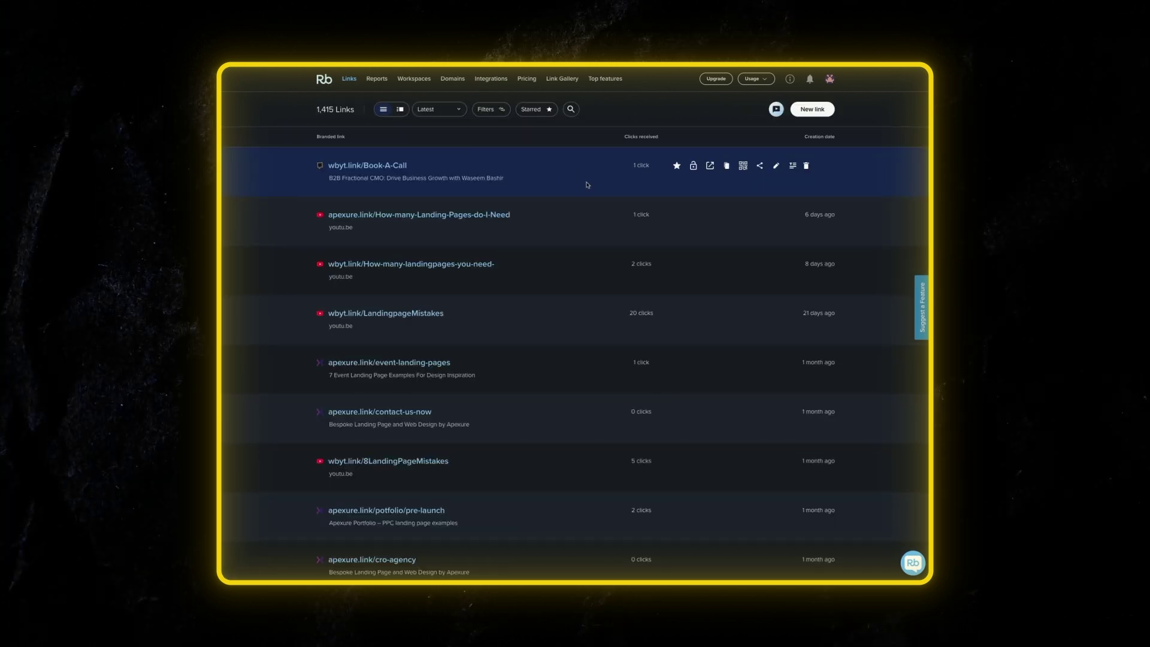
{"action": "left_click", "coordinate": [822, 110]}
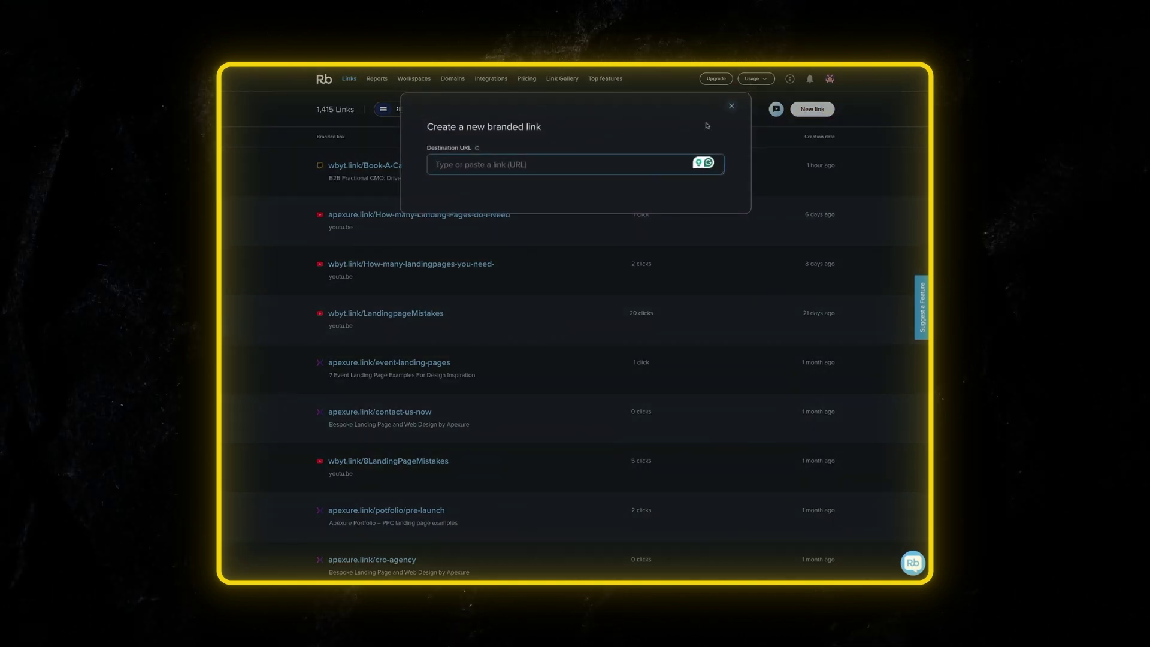
{"action": "left_click", "coordinate": [732, 107]}
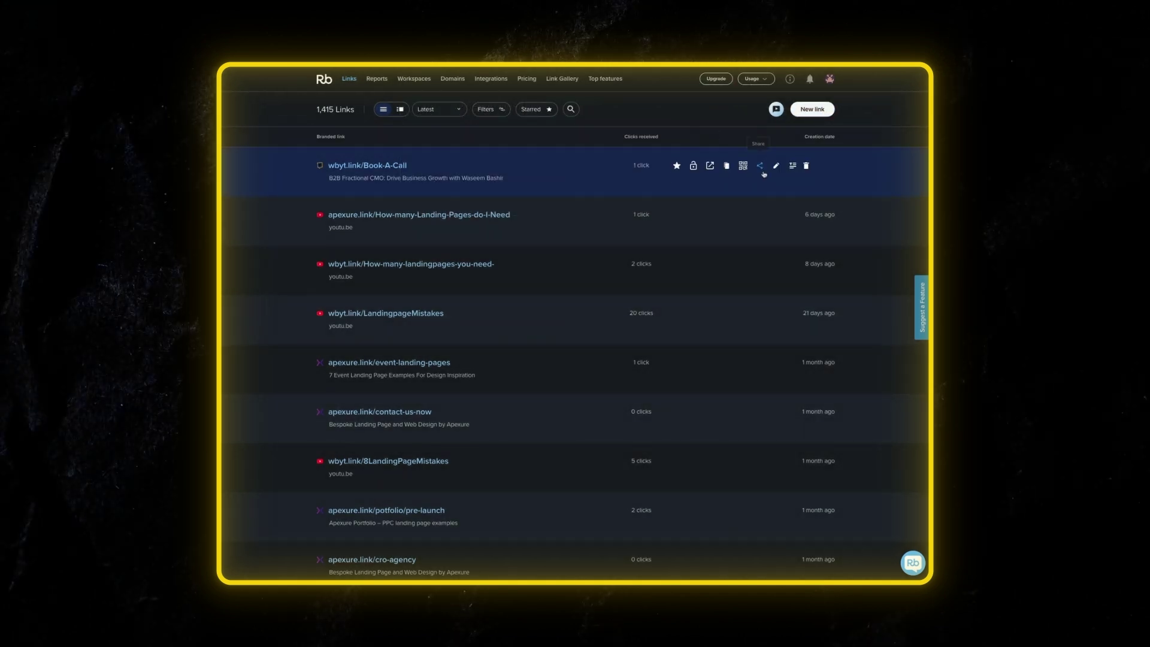
Step: Open the details of wbyt.link/Book-A-Call and examine its UTM Builder parameters and destination URL
{"action": "left_click", "coordinate": [760, 168]}
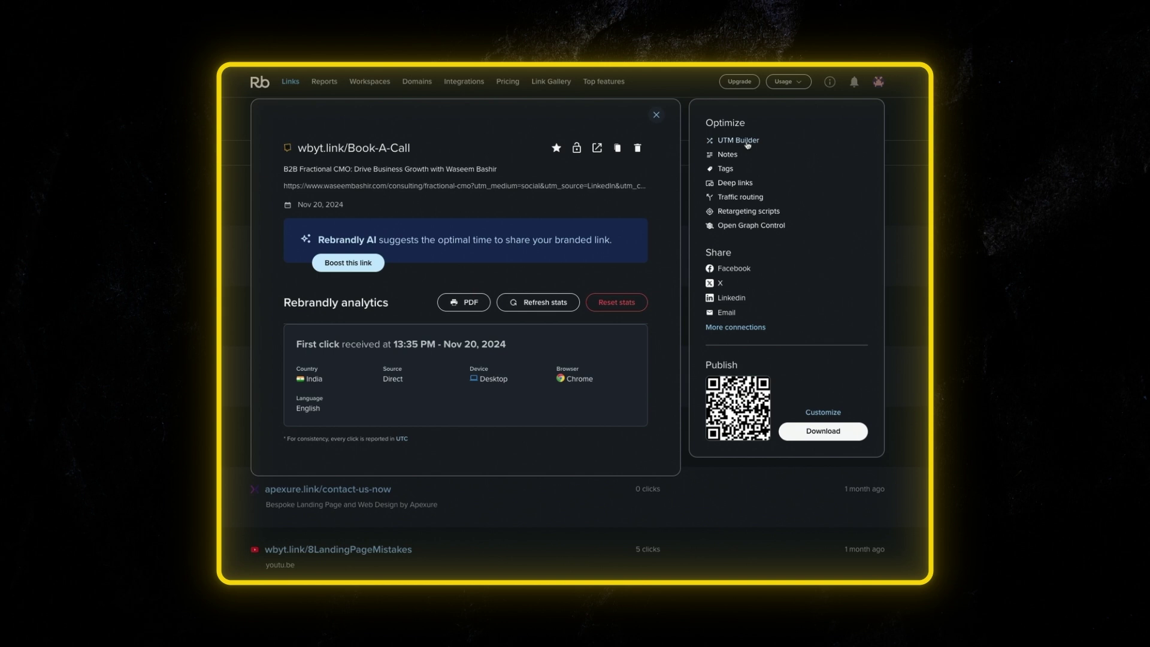
{"action": "left_click", "coordinate": [747, 143]}
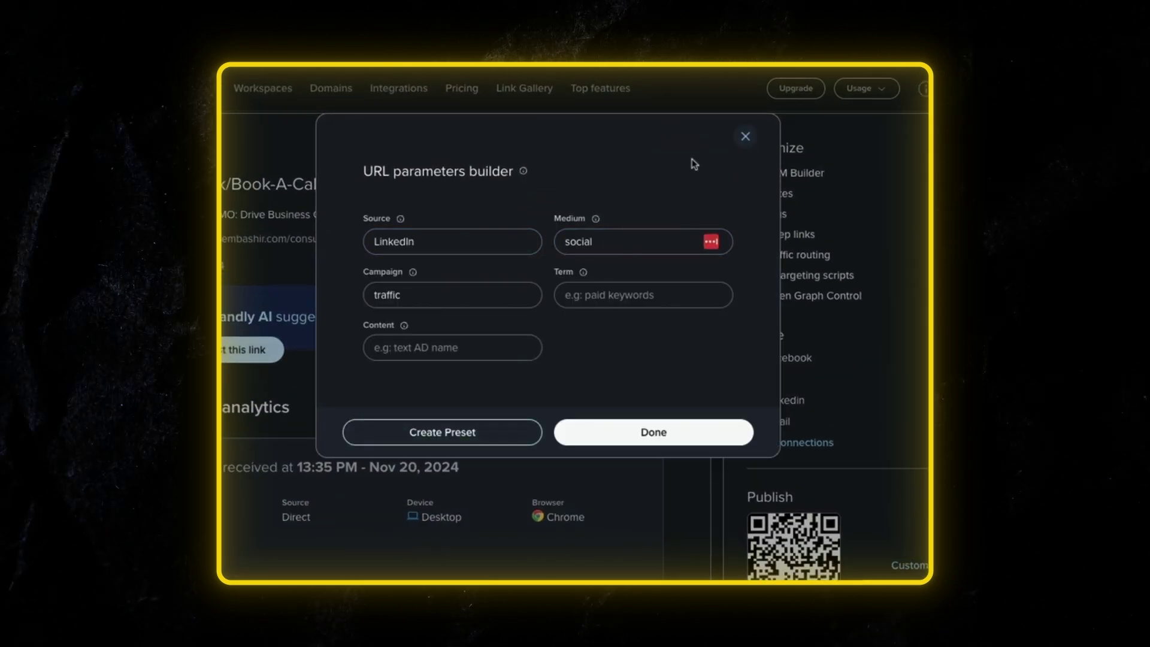
{"action": "left_click", "coordinate": [746, 137]}
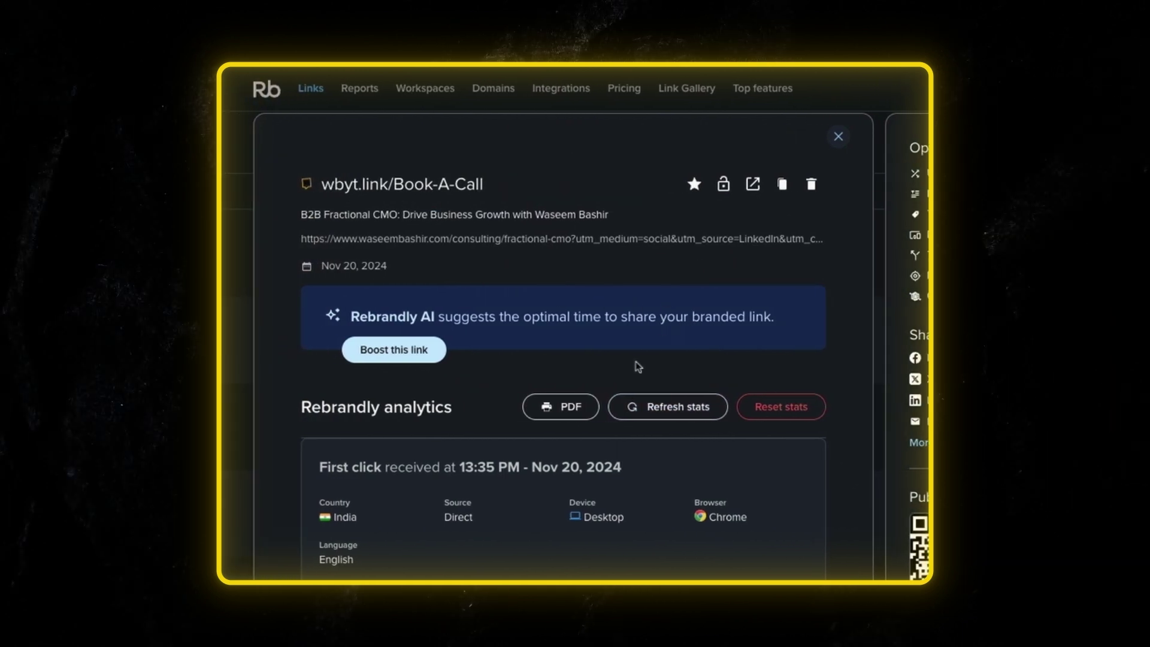
{"action": "mouse_move", "coordinate": [381, 233]}
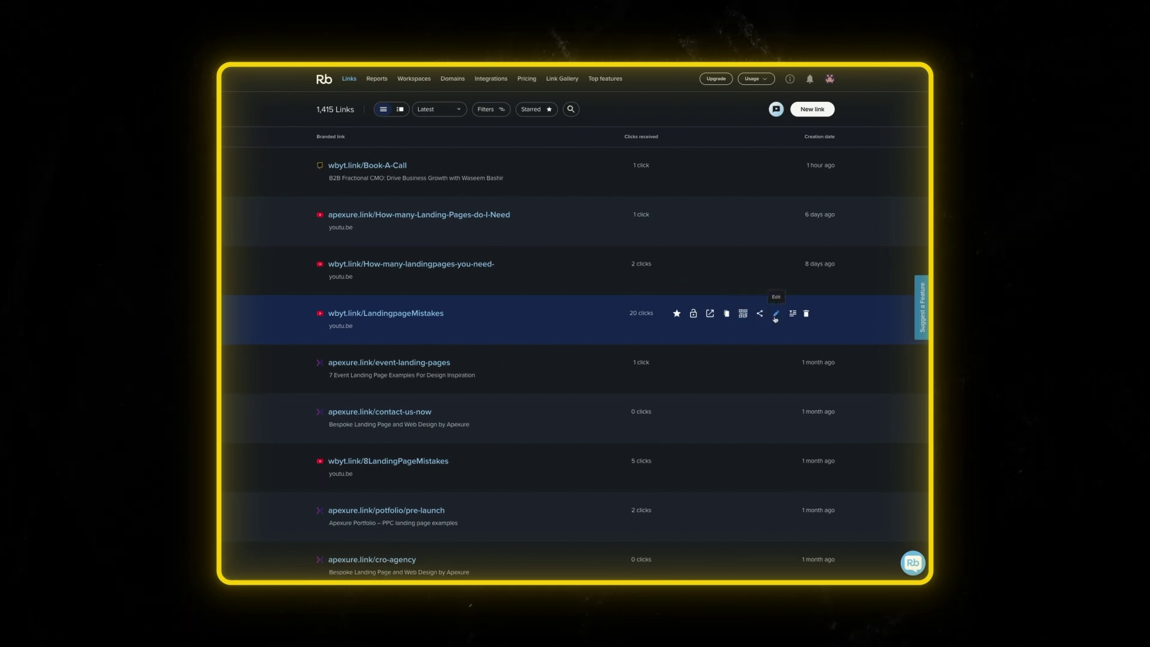
Step: View the monthly click analytics and the remaining statistics of wbyt.link/LandingpageMistakes, and return to the links list
{"action": "left_click", "coordinate": [353, 316]}
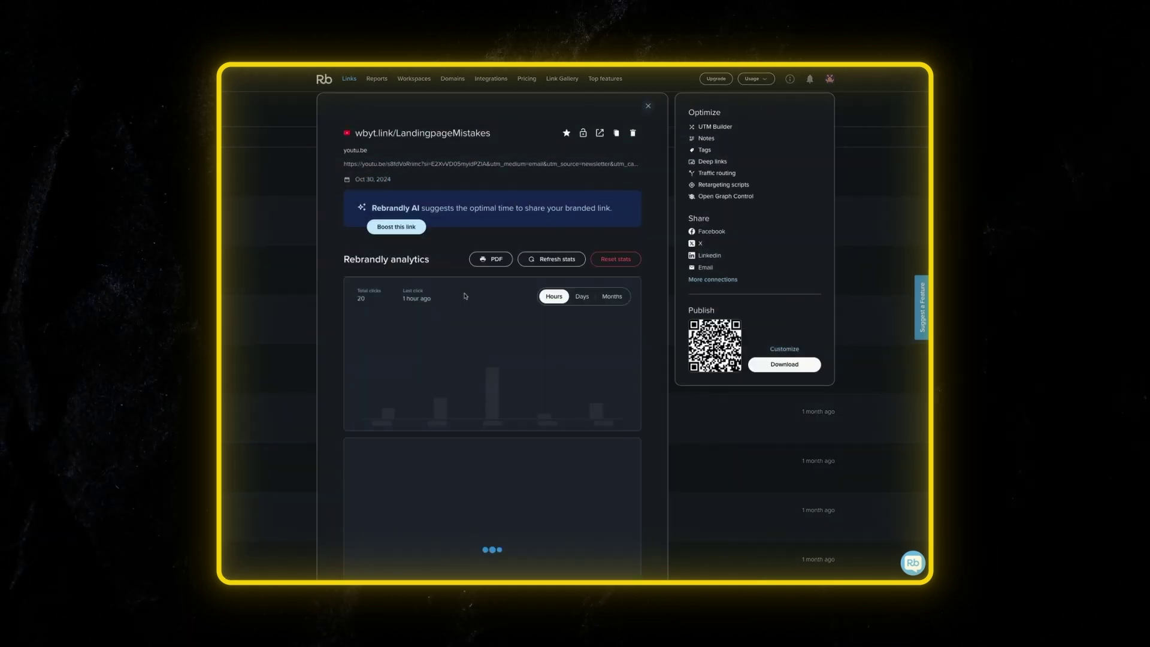
{"action": "left_click", "coordinate": [614, 297]}
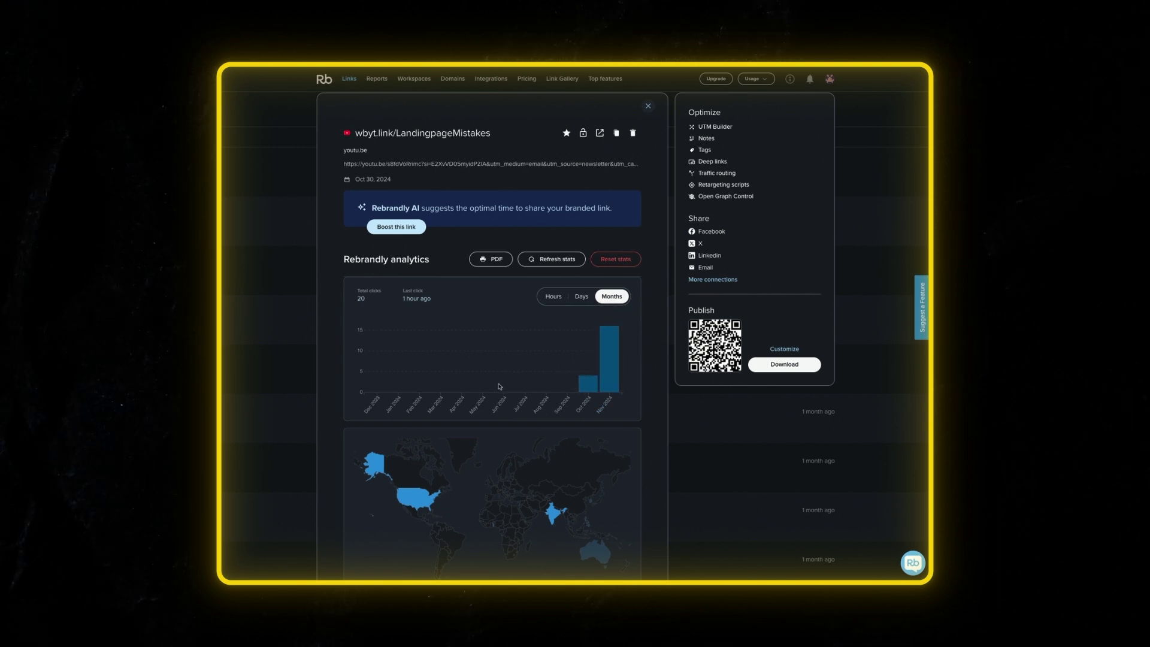
{"action": "scroll", "coordinate": [500, 386], "scroll_direction": "down", "scroll_amount": 10}
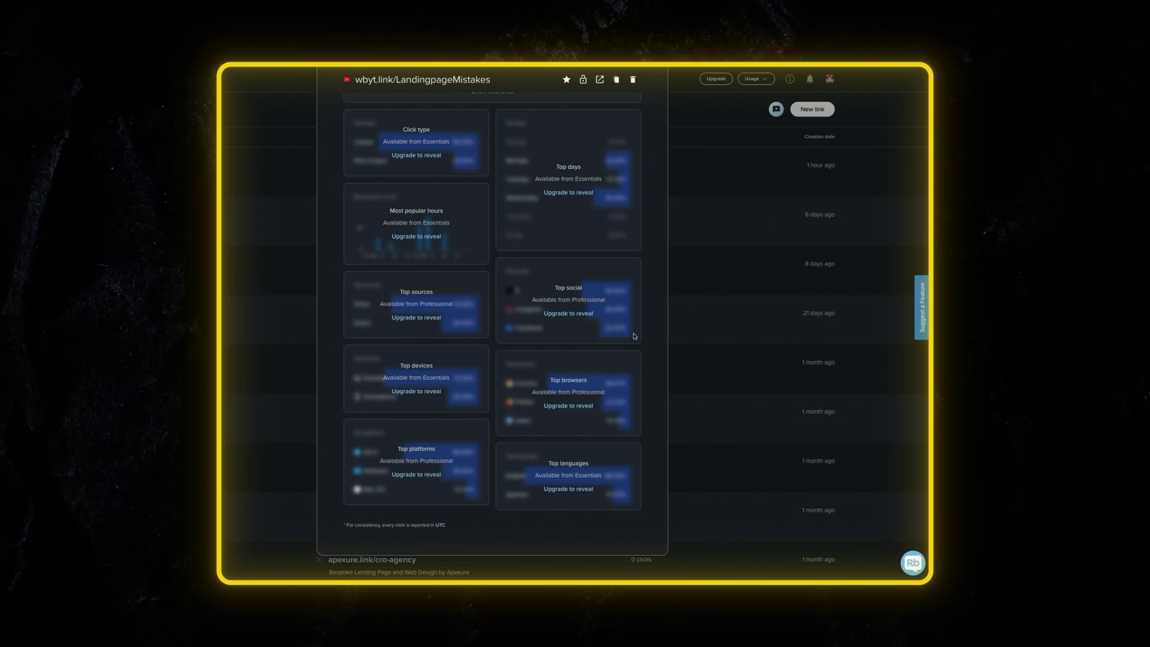
{"action": "scroll", "coordinate": [498, 249], "scroll_direction": "up", "scroll_amount": 1}
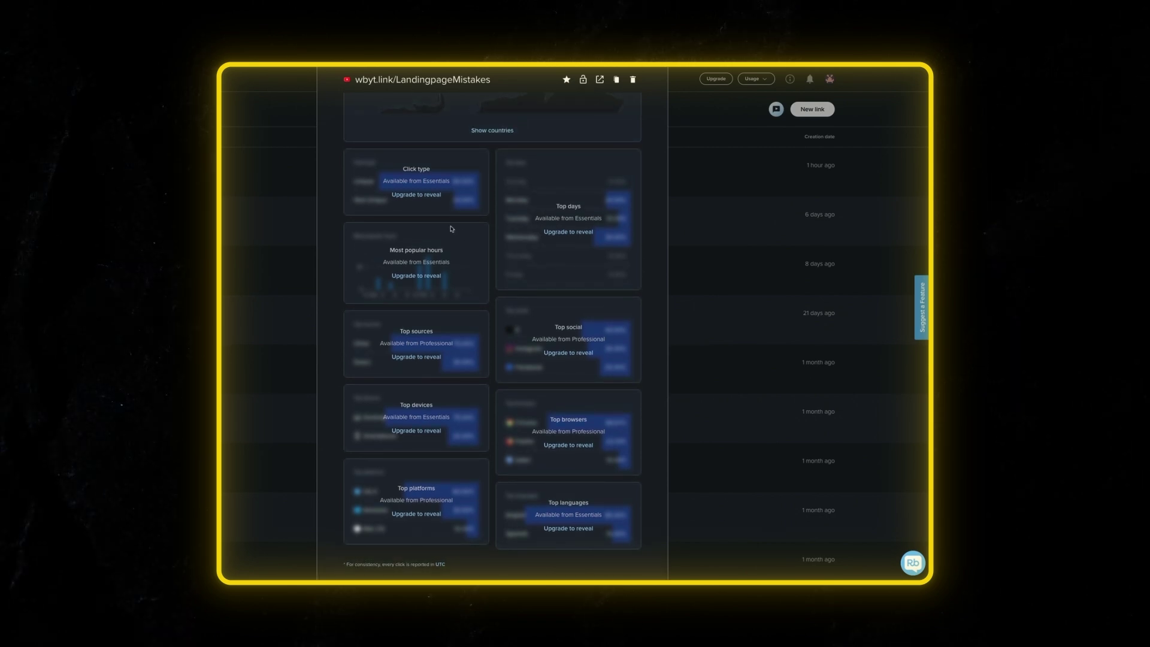
{"action": "scroll", "coordinate": [452, 229], "scroll_direction": "up", "scroll_amount": 12}
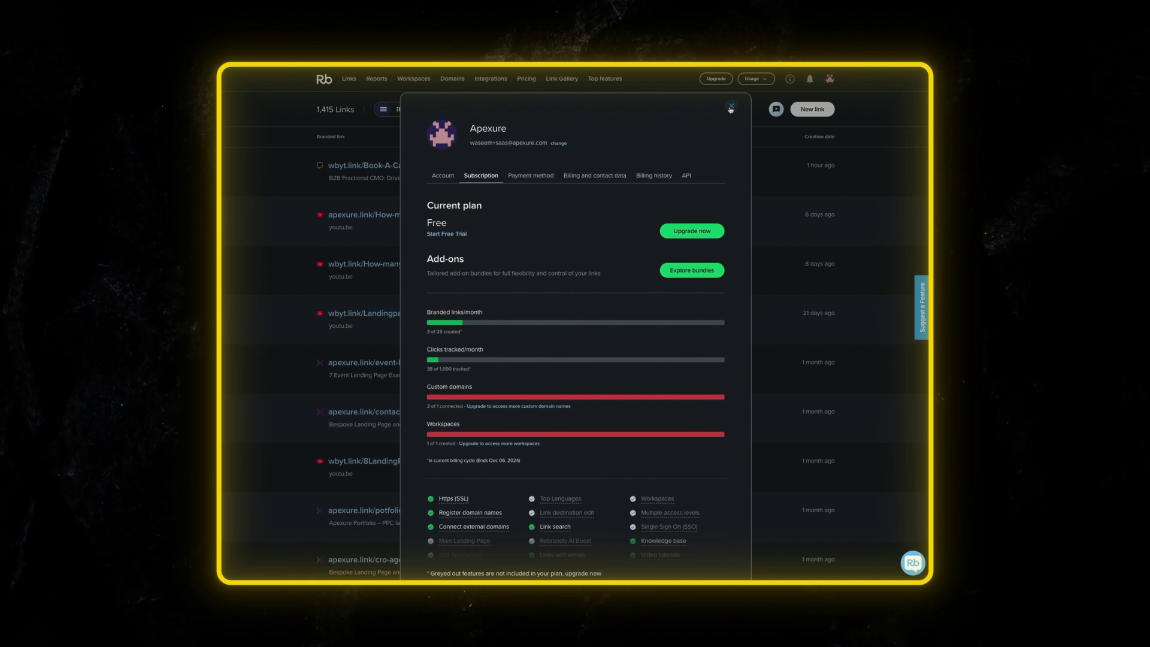
{"action": "left_click", "coordinate": [730, 107]}
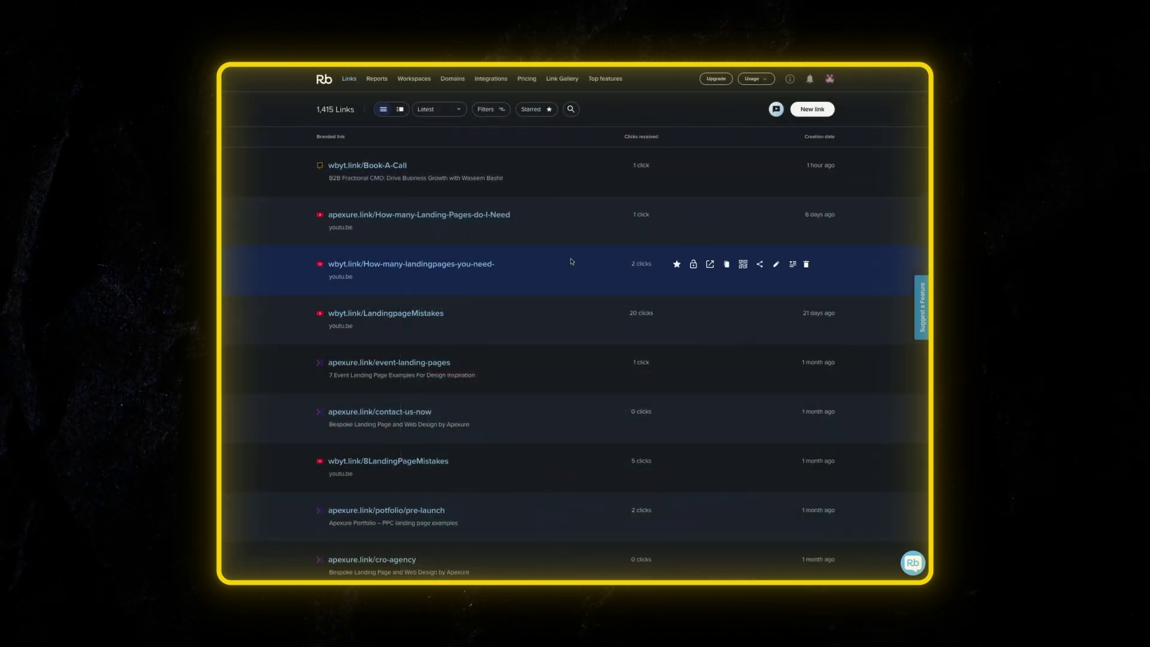
Step: Preview the split layout of the links, return to the plain list, and sort the links by Oldest
{"action": "left_click", "coordinate": [399, 110]}
{"action": "left_click", "coordinate": [383, 109]}
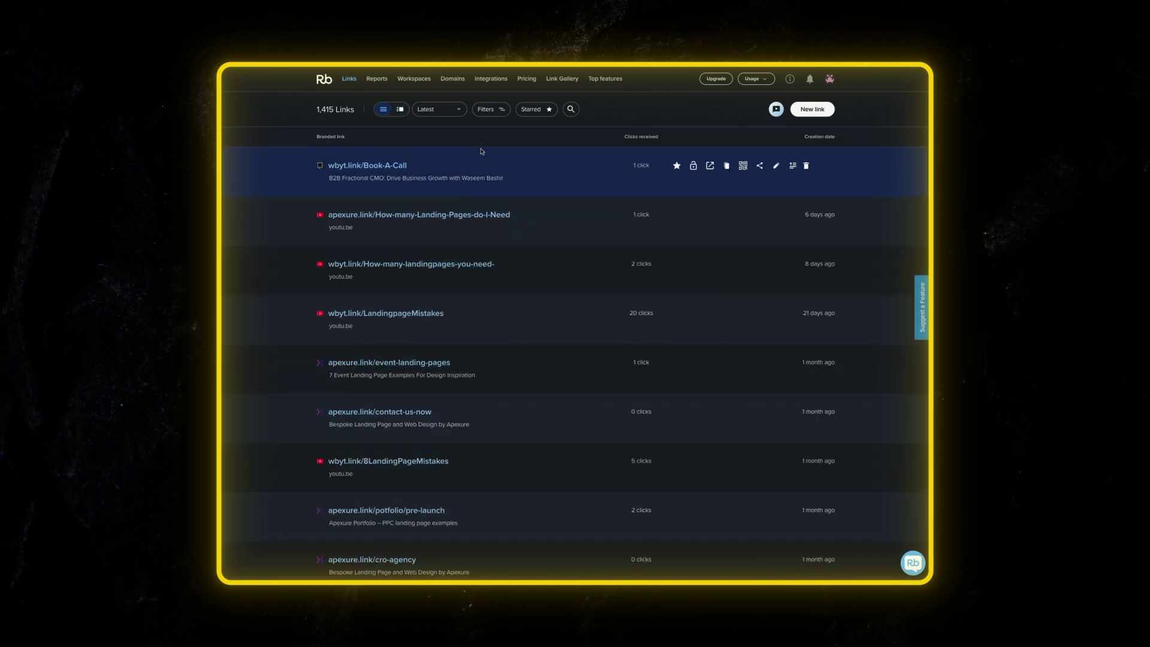
{"action": "left_click", "coordinate": [448, 112]}
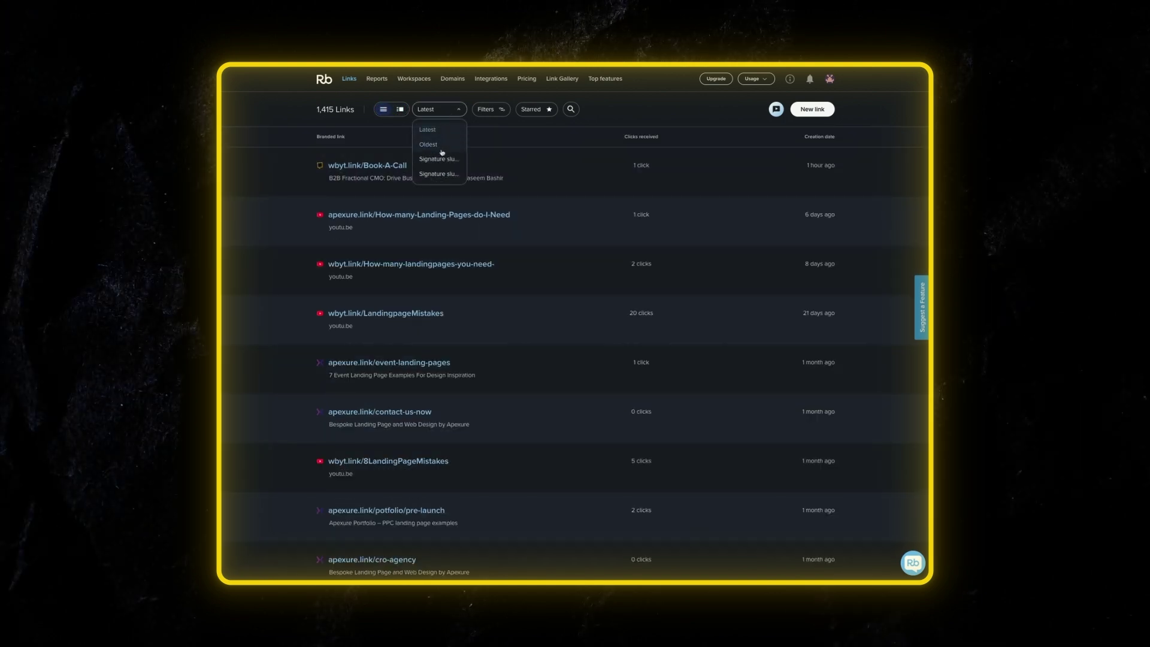
{"action": "left_click", "coordinate": [441, 146]}
Step: Show the links in the split layout with link details and set the sort order to Latest
{"action": "left_click", "coordinate": [402, 111]}
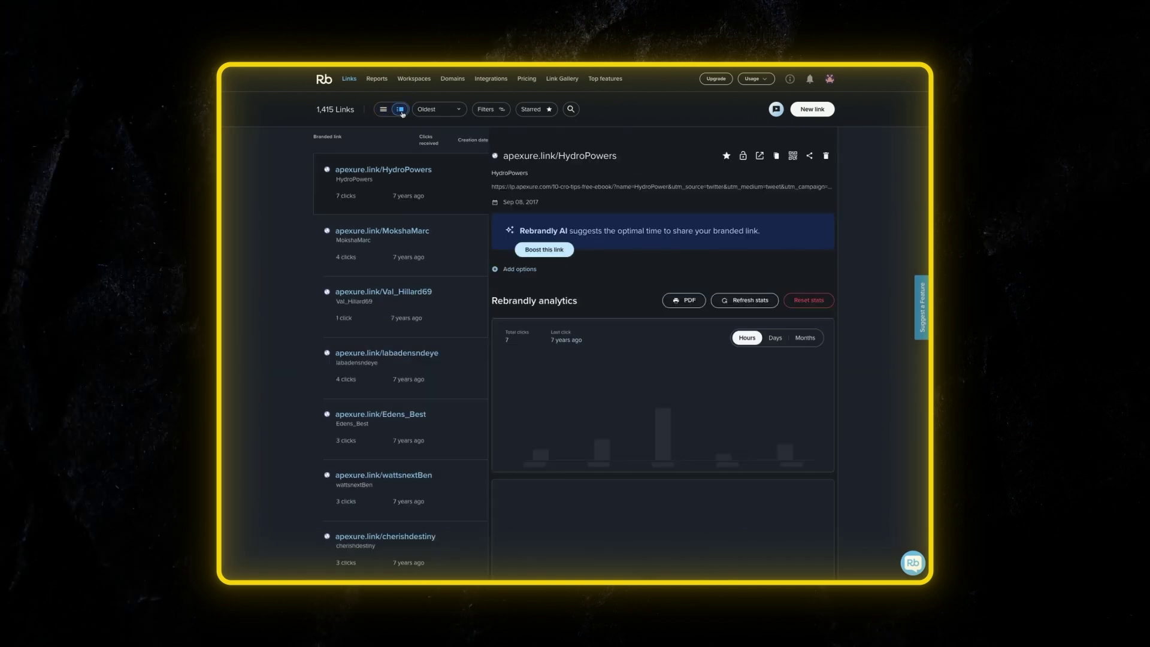
{"action": "left_click", "coordinate": [439, 110]}
{"action": "left_click", "coordinate": [455, 133]}
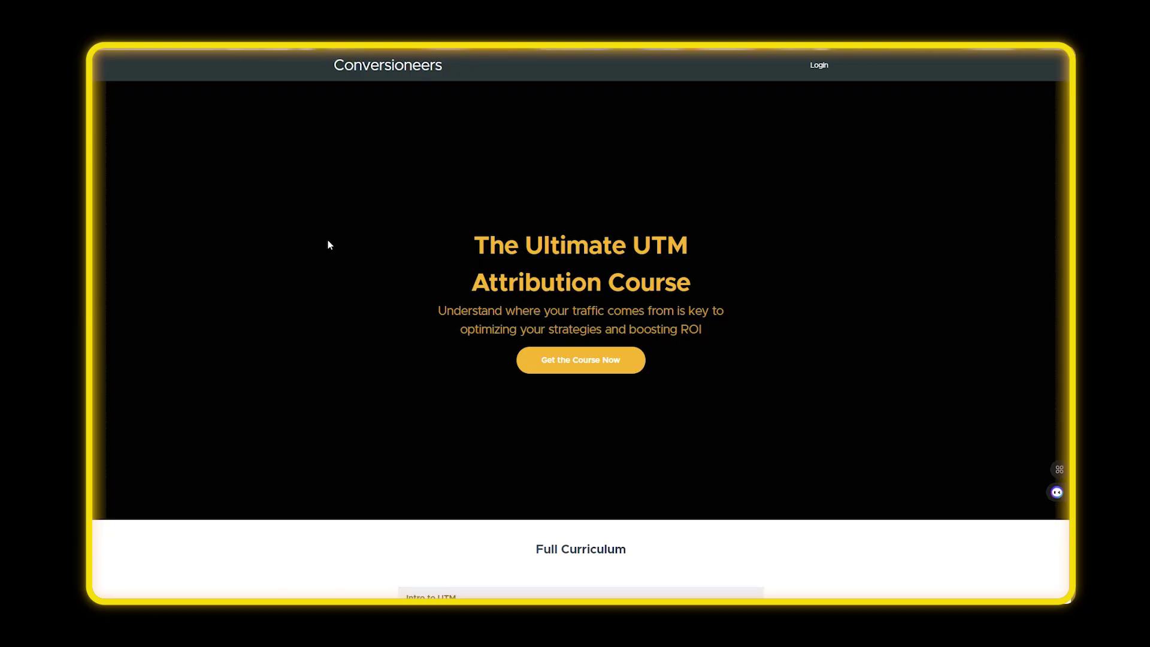
Step: Expand the Full Curriculum on the Conversioneers UTM Attribution Course page and examine its lessons through the Bonus section
{"action": "scroll", "coordinate": [328, 244], "scroll_direction": "down", "scroll_amount": 5}
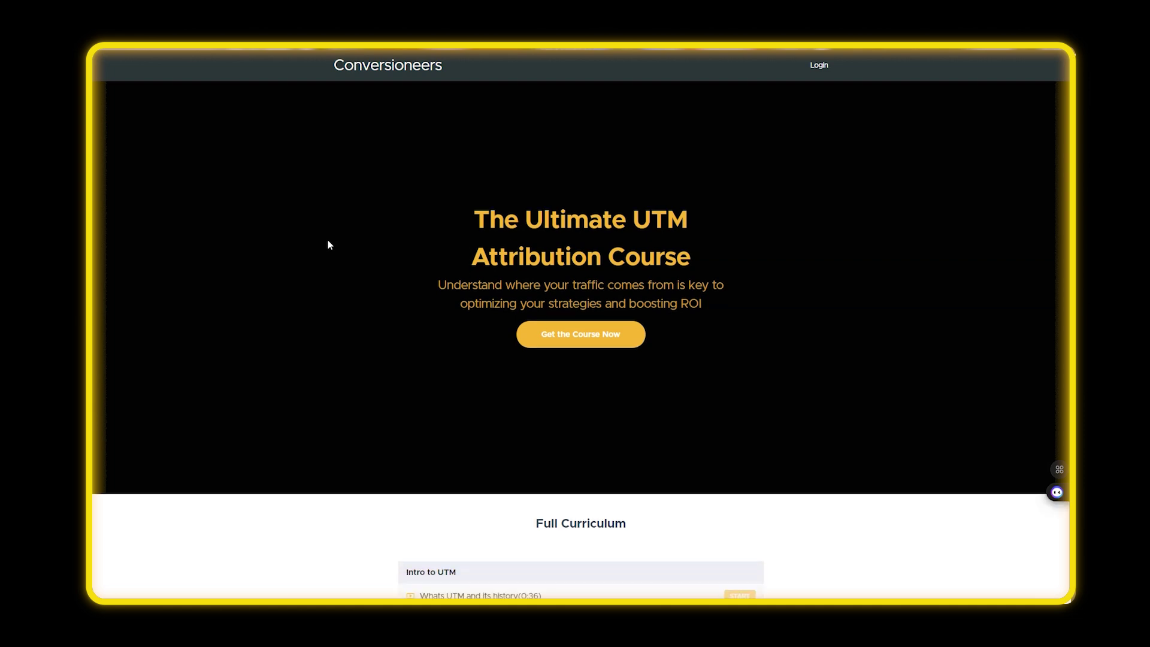
{"action": "scroll", "coordinate": [329, 245], "scroll_direction": "down", "scroll_amount": 2}
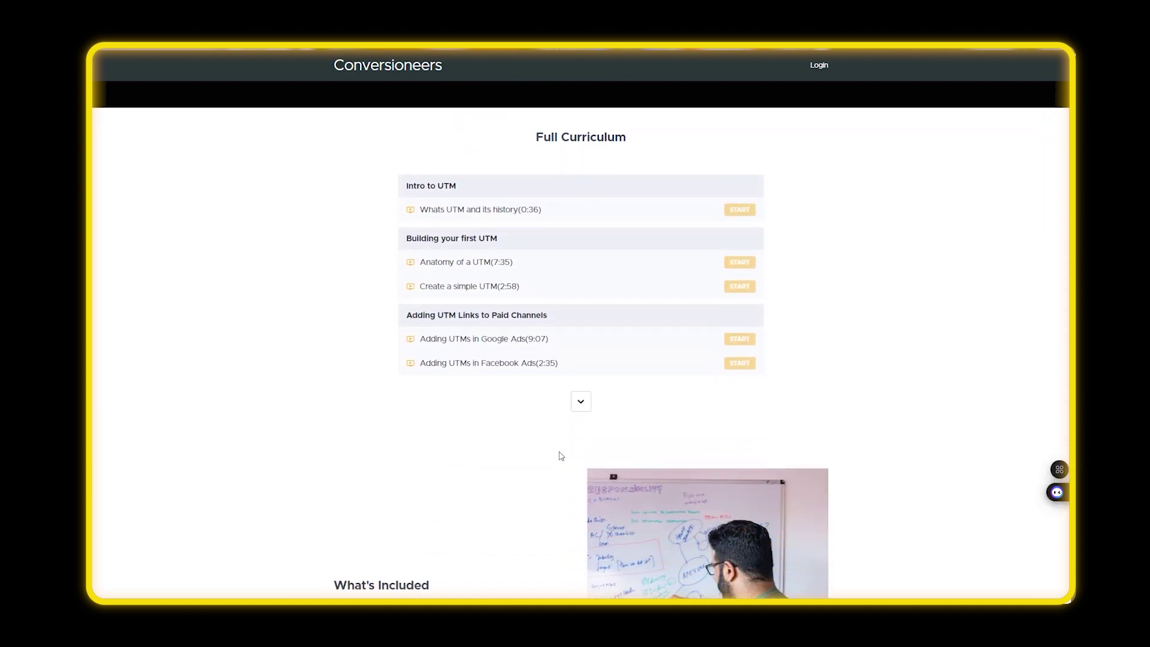
{"action": "left_click", "coordinate": [587, 409]}
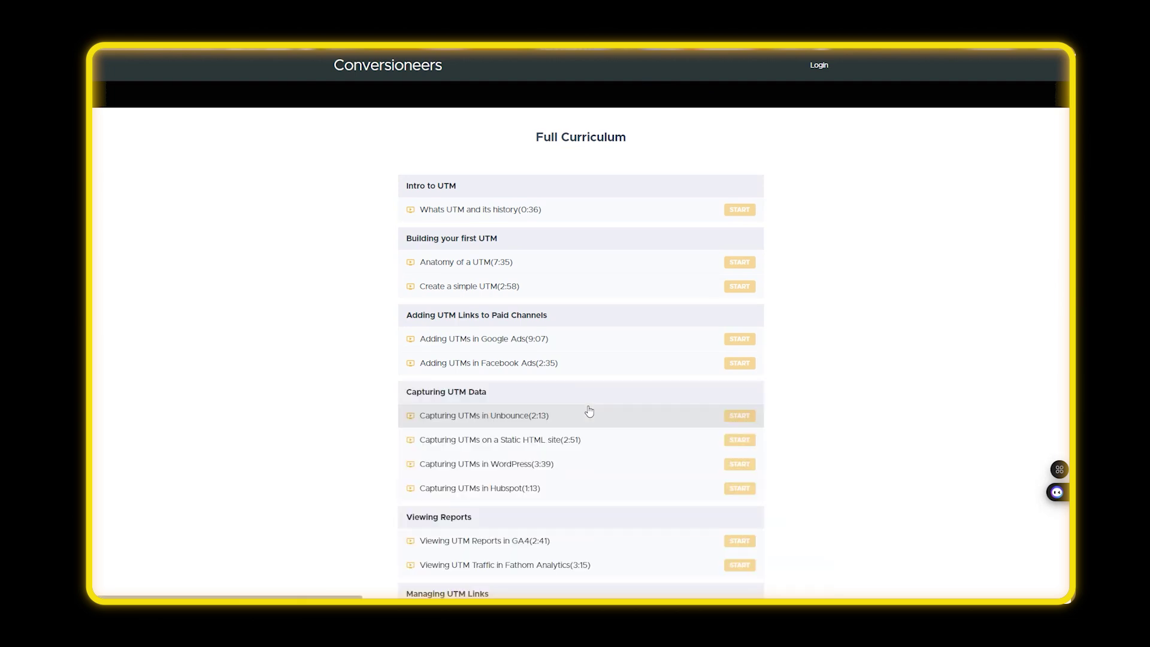
{"action": "scroll", "coordinate": [860, 414], "scroll_direction": "down", "scroll_amount": 2}
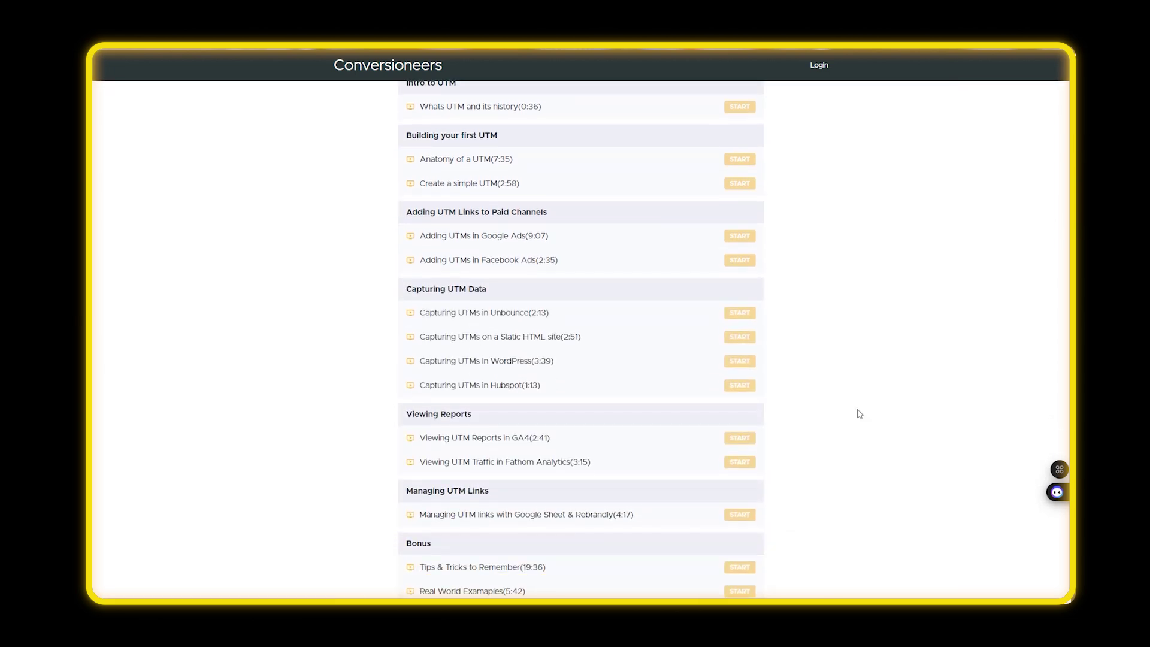
{"action": "scroll", "coordinate": [860, 414], "scroll_direction": "down", "scroll_amount": 1}
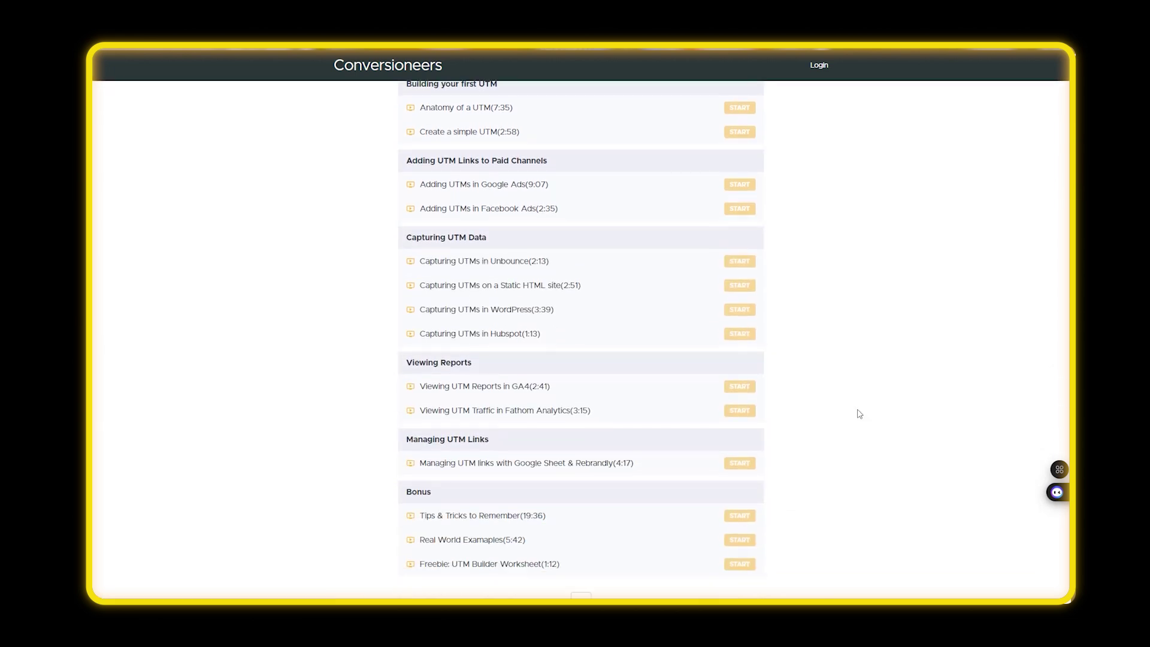
{"action": "scroll", "coordinate": [860, 414], "scroll_direction": "down", "scroll_amount": 1}
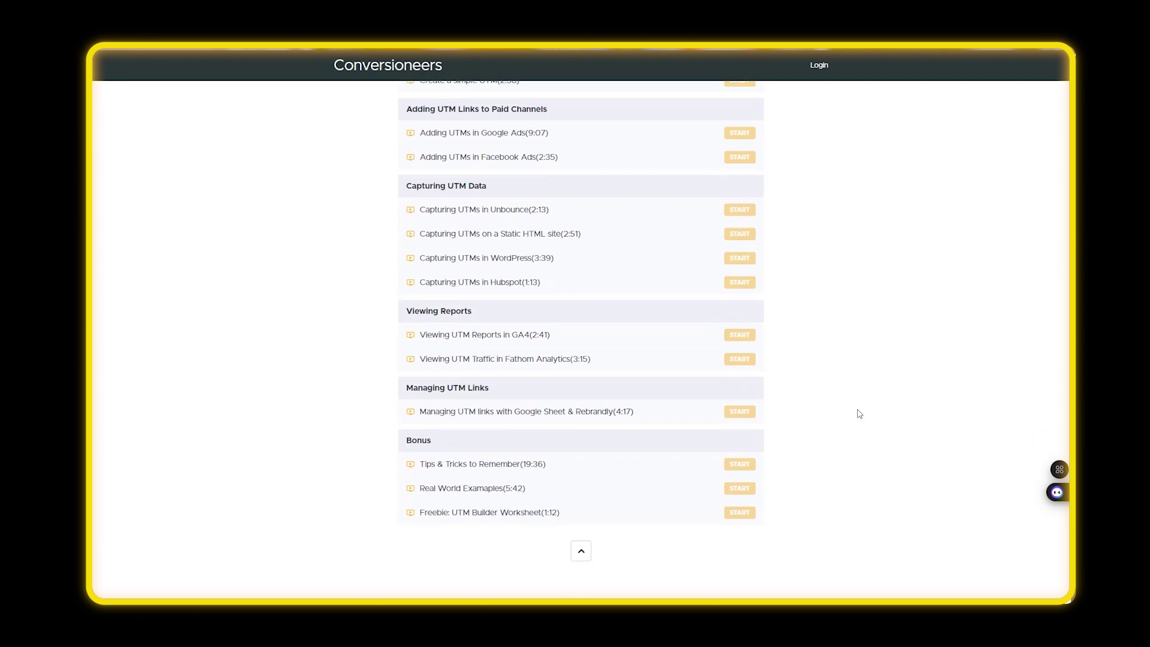
{"action": "scroll", "coordinate": [860, 414], "scroll_direction": "down", "scroll_amount": 2}
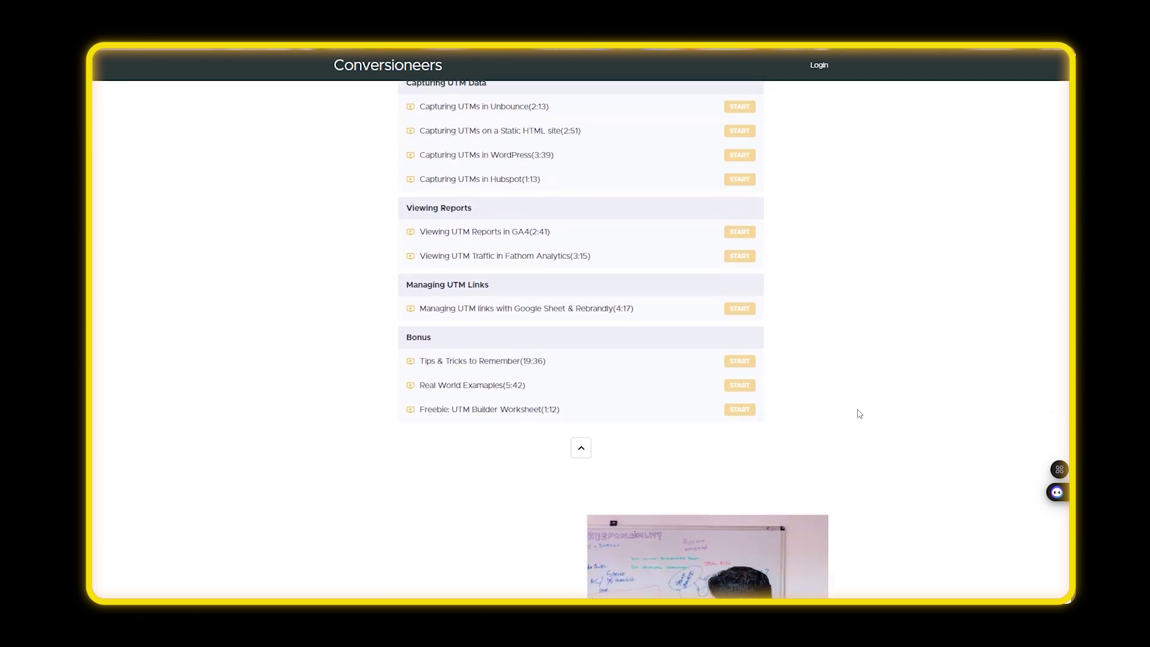